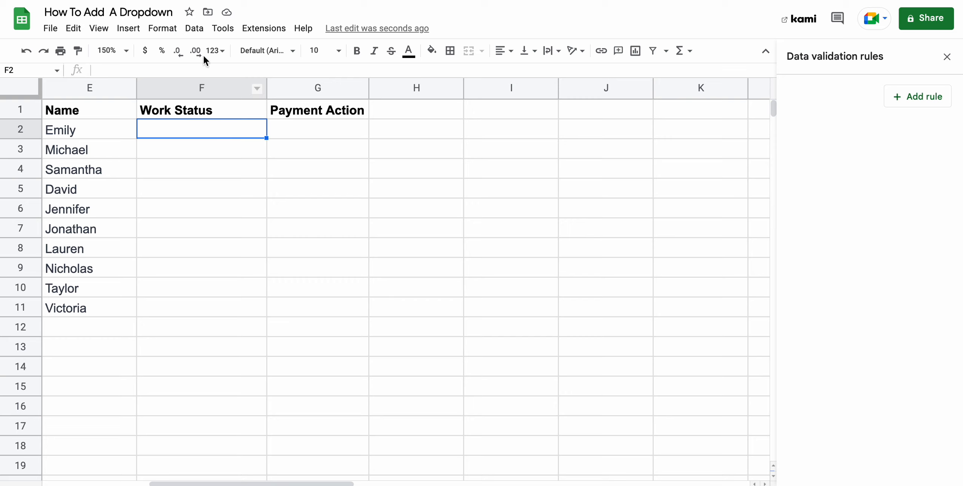
# Add a data validation dropdown rule to cell F2 with the options Pending and Done.
pyautogui.click(194, 29)
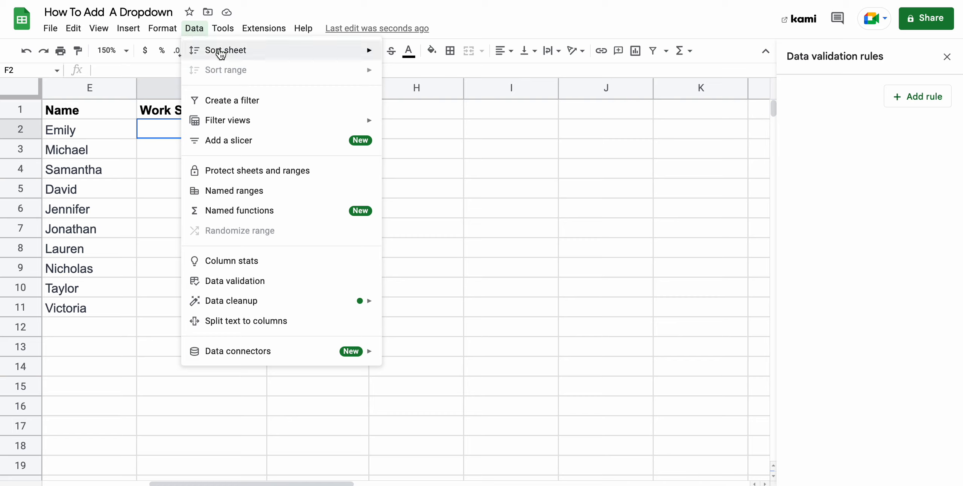
pyautogui.click(209, 281)
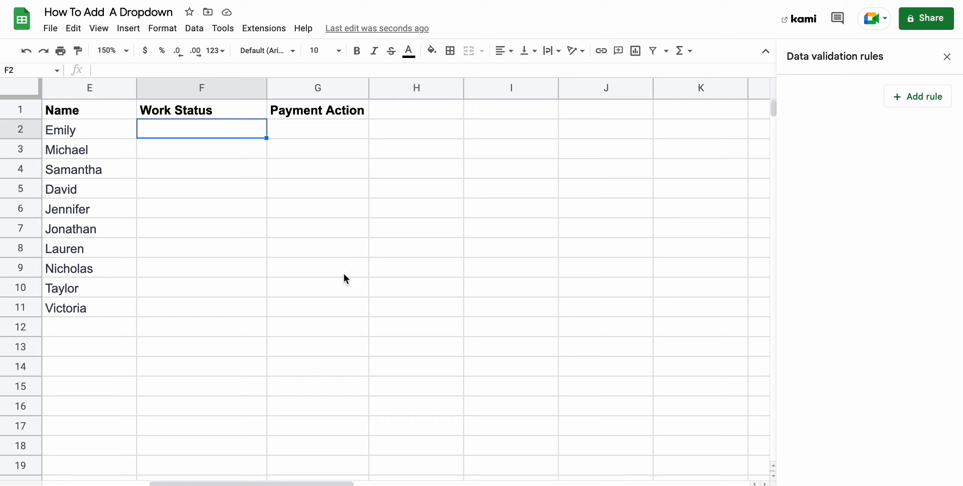
pyautogui.click(899, 96)
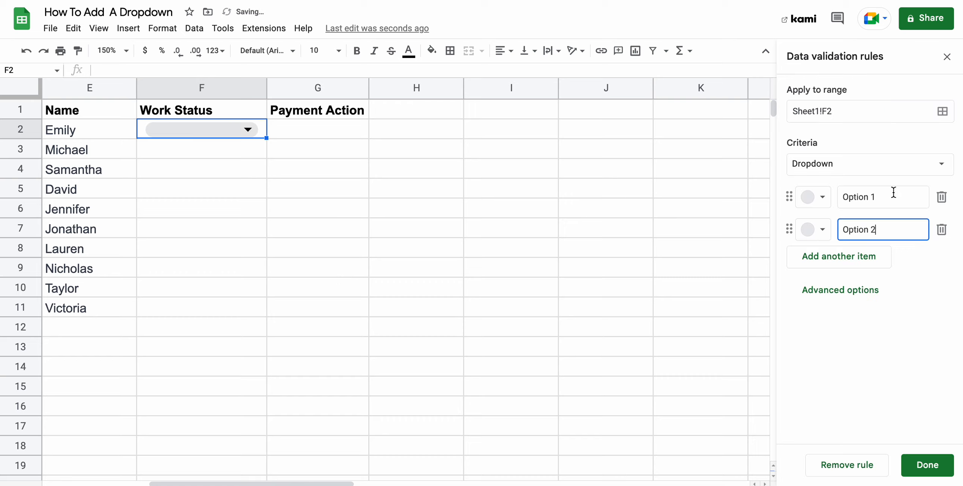
pyautogui.click(786, 195)
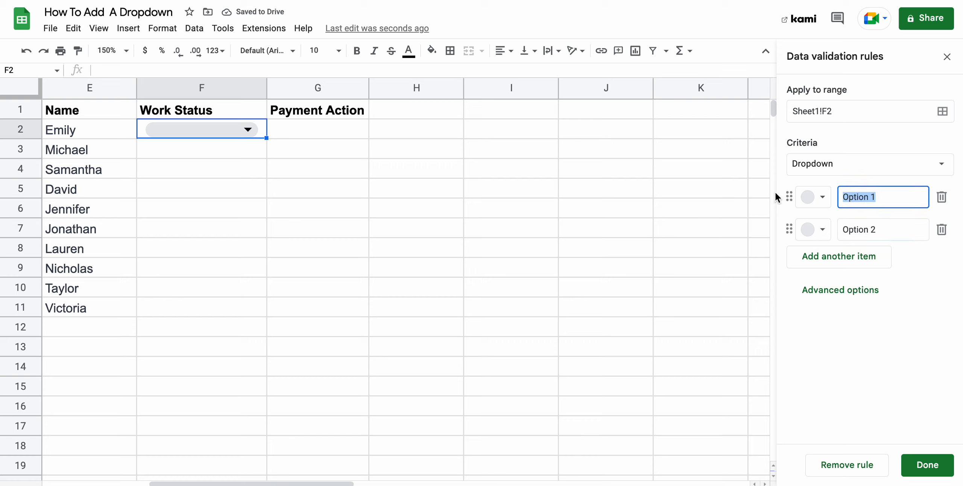
pyautogui.write('Pending')
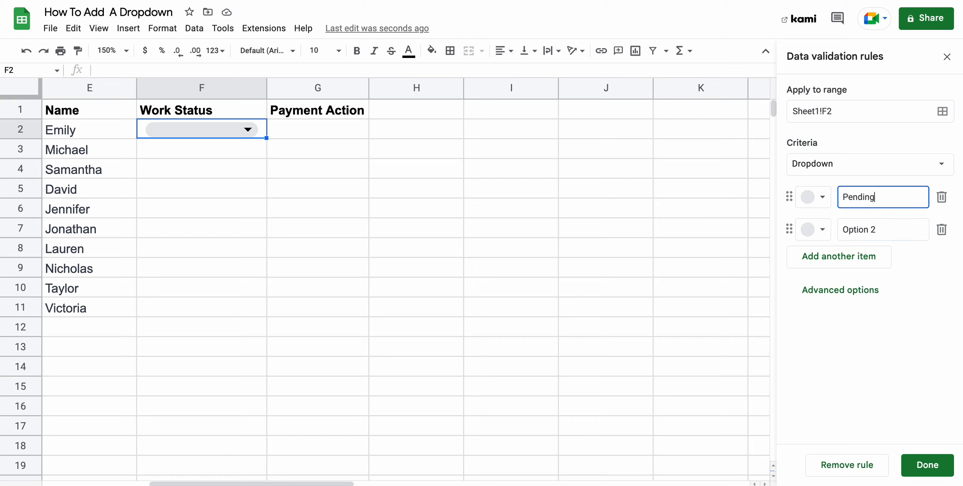
pyautogui.click(838, 227)
pyautogui.write('Done')
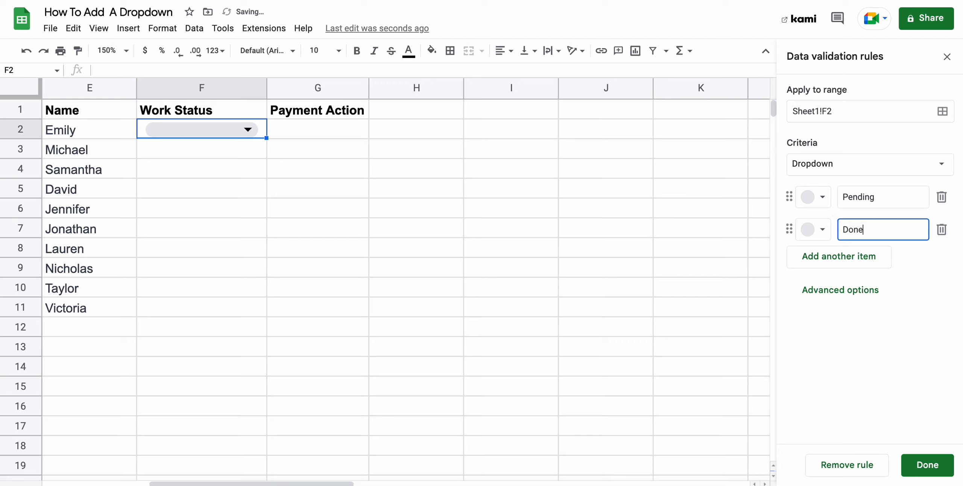
pyautogui.click(913, 459)
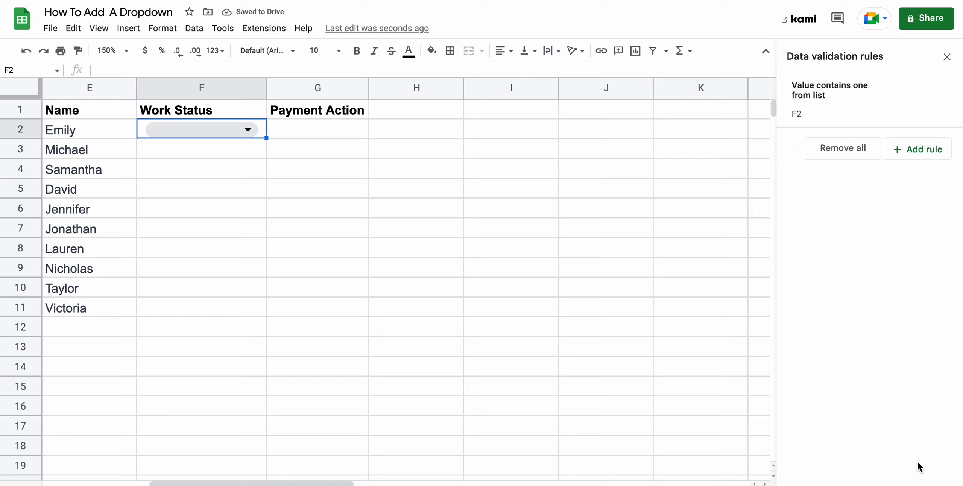
# Test the dropdown in F2 by choosing Pending and then Done.
pyautogui.click(253, 131)
pyautogui.click(221, 152)
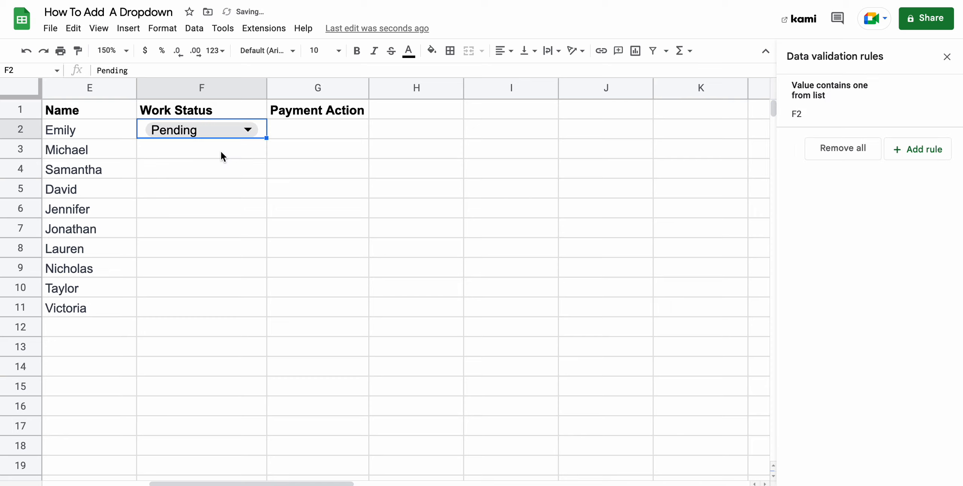
pyautogui.click(249, 130)
pyautogui.click(173, 165)
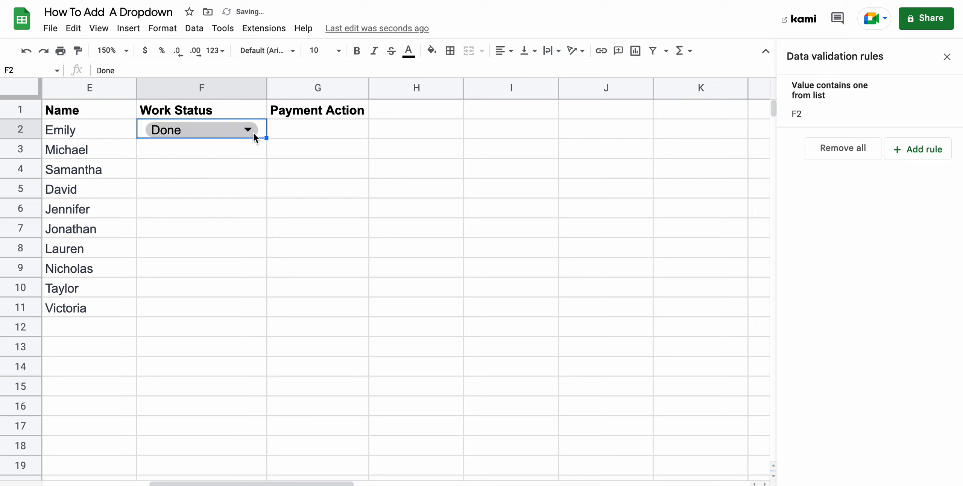
# Clear the value in F2 and remove all data validation rules.
pyautogui.press('Delete')
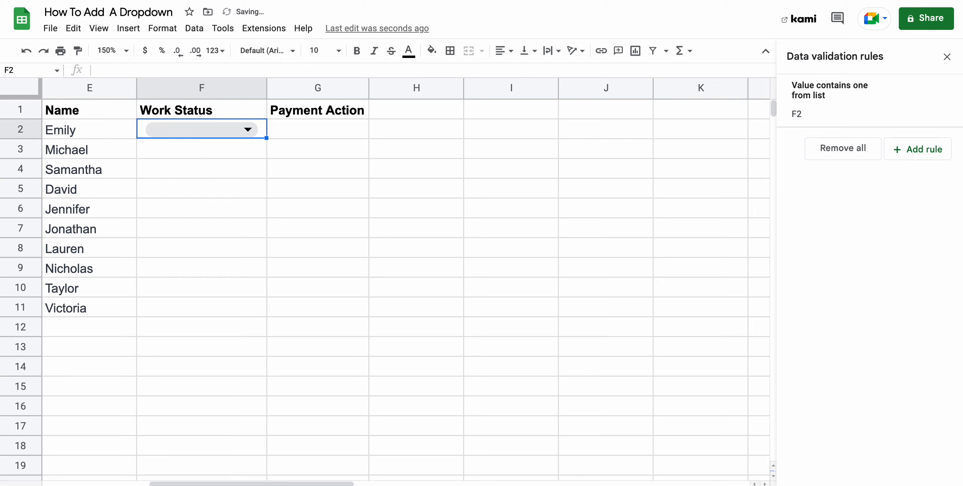
pyautogui.click(842, 148)
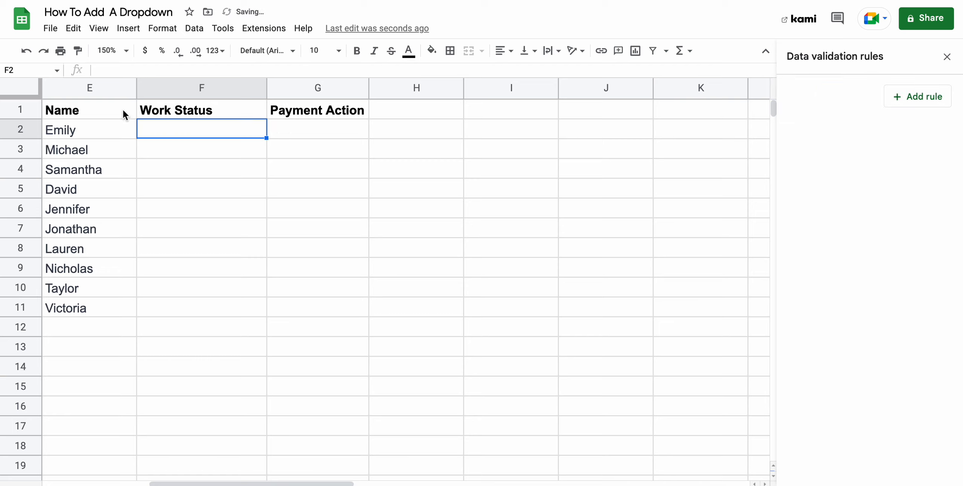
# Insert a dropdown in cell F2 with the options Pending and Completed.
pyautogui.click(128, 29)
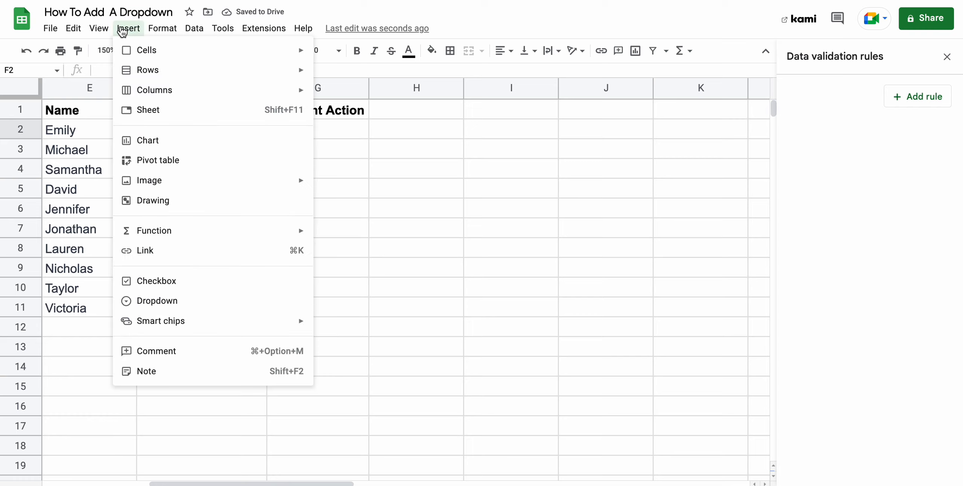
pyautogui.click(187, 303)
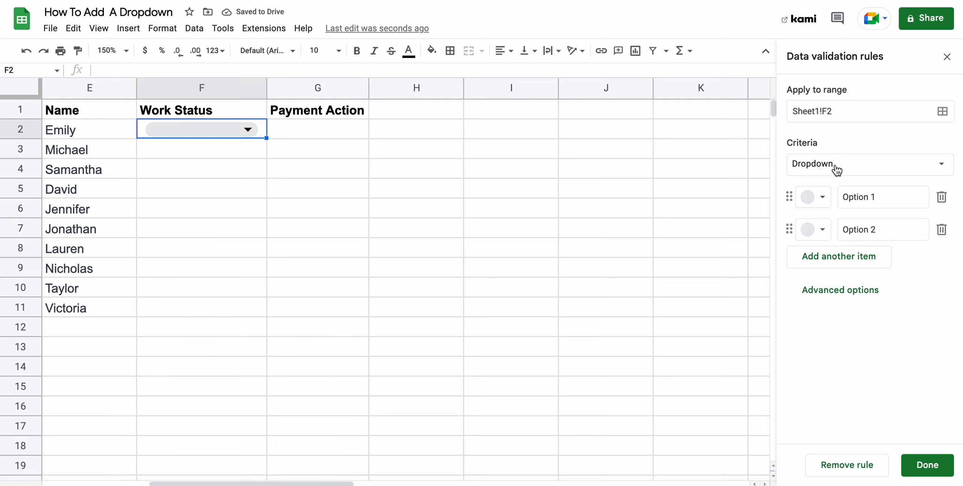
pyautogui.moveTo(892, 196); pyautogui.dragTo(833, 197)
pyautogui.write('Pending')
pyautogui.moveTo(886, 231); pyautogui.dragTo(834, 230)
pyautogui.write('Comp')
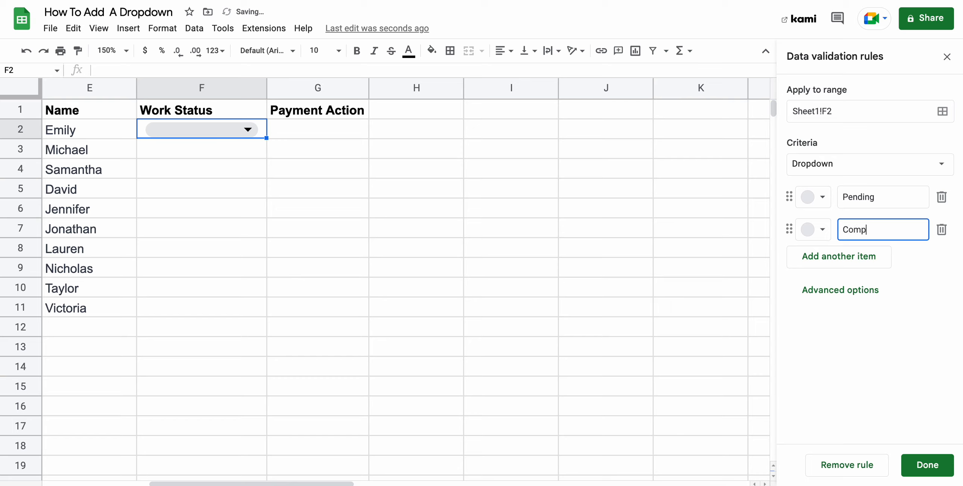
pyautogui.write('leted')
pyautogui.click(918, 464)
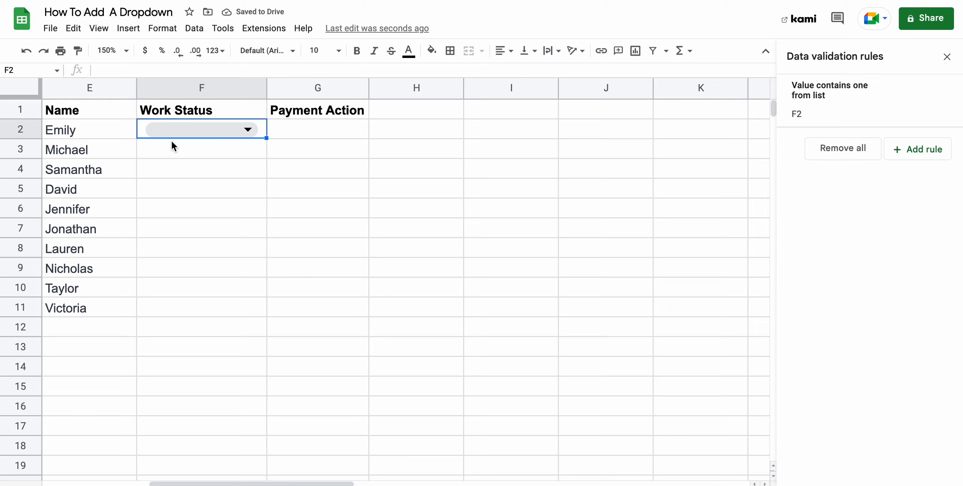
# Test the F2 dropdown with Pending and then Completed, and clear the cell's value.
pyautogui.click(252, 131)
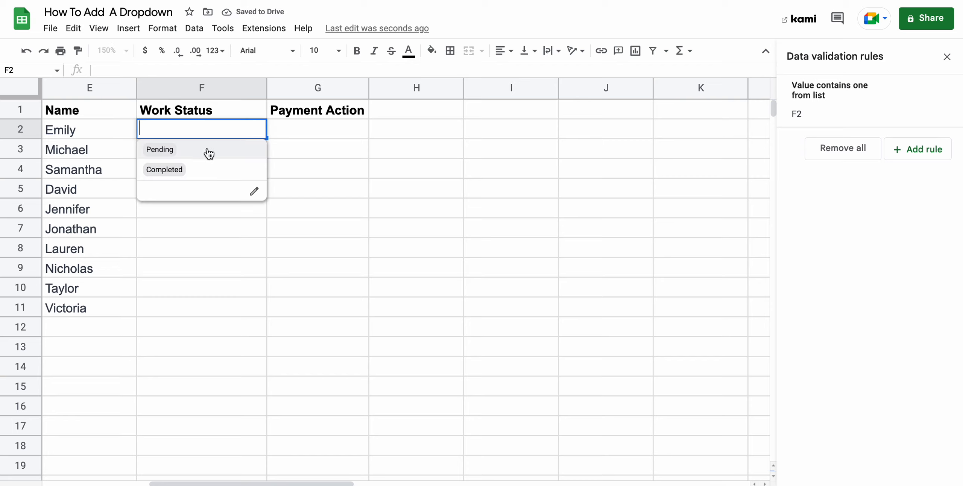
pyautogui.click(211, 152)
pyautogui.click(247, 130)
pyautogui.click(207, 169)
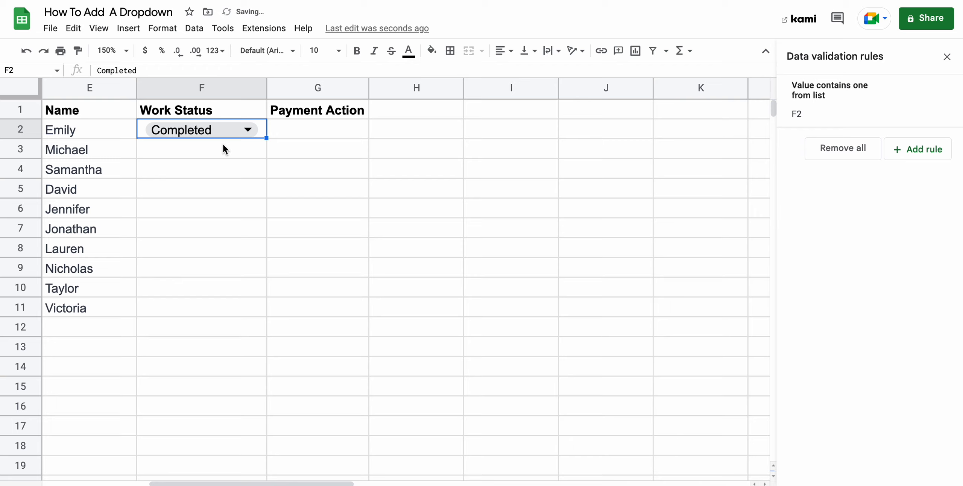
pyautogui.doubleClick(221, 132)
pyautogui.press('Escape')
pyautogui.press('Delete')
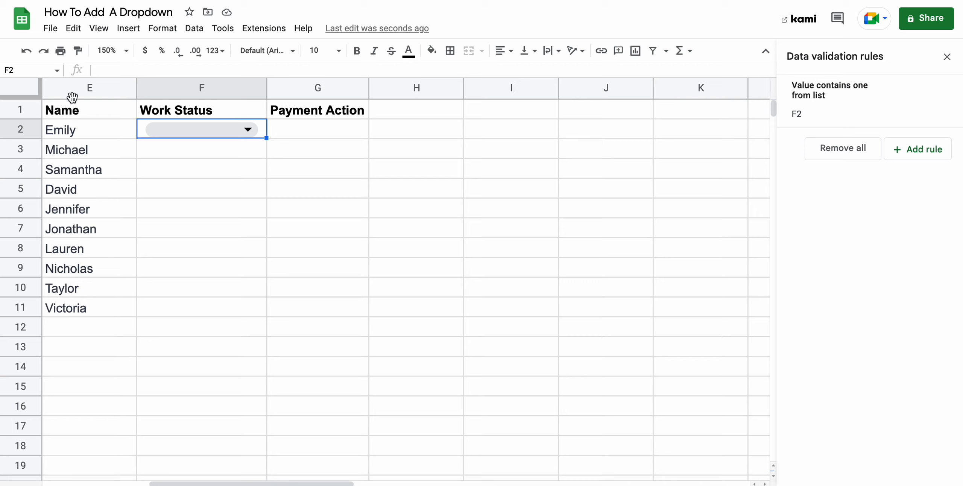
# Try filling the F2 dropdown down the Work Status column through F11, and undo the fill.
pyautogui.doubleClick(267, 136)
pyautogui.hotkey('ctrl', 'z')
pyautogui.moveTo(267, 136); pyautogui.dragTo(246, 310)
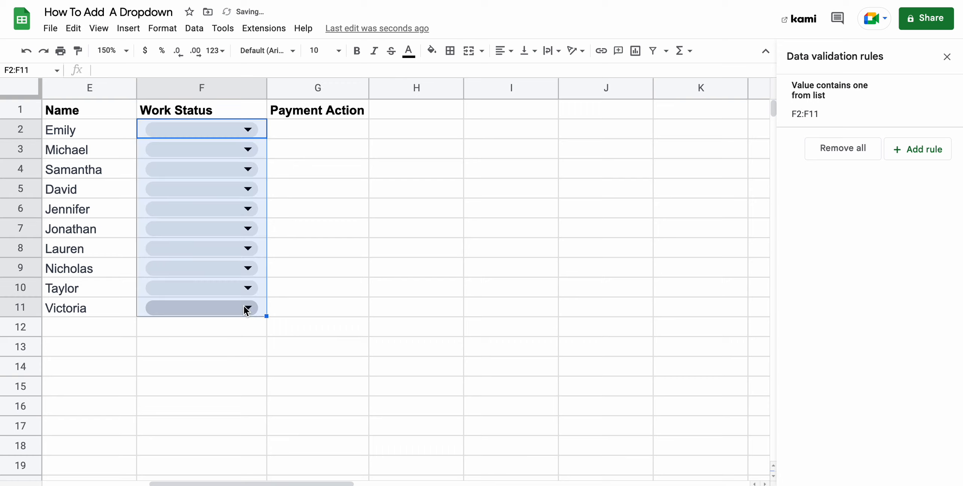
pyautogui.hotkey('ctrl', 'z')
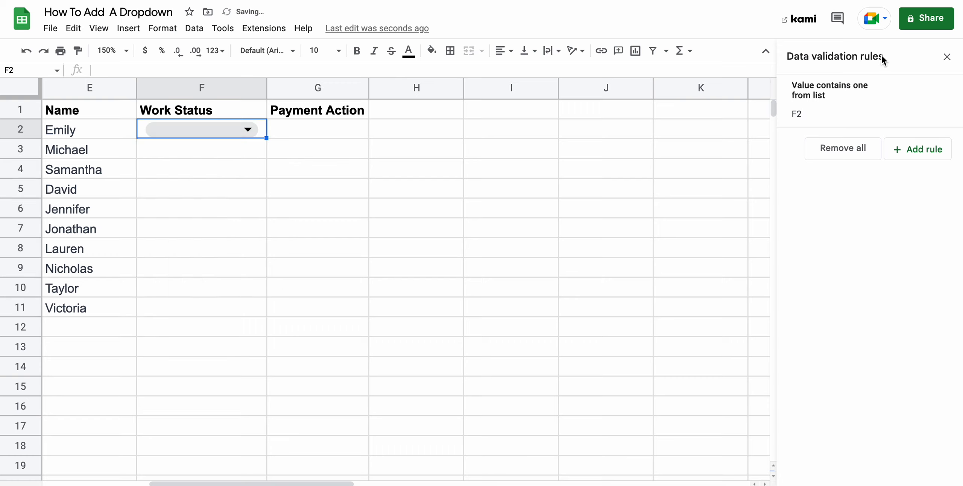
# Extend the dropdown rule's range to Sheet1!F2:F11 and check the option list in F2.
pyautogui.click(845, 112)
pyautogui.click(848, 112)
pyautogui.write(':F11')
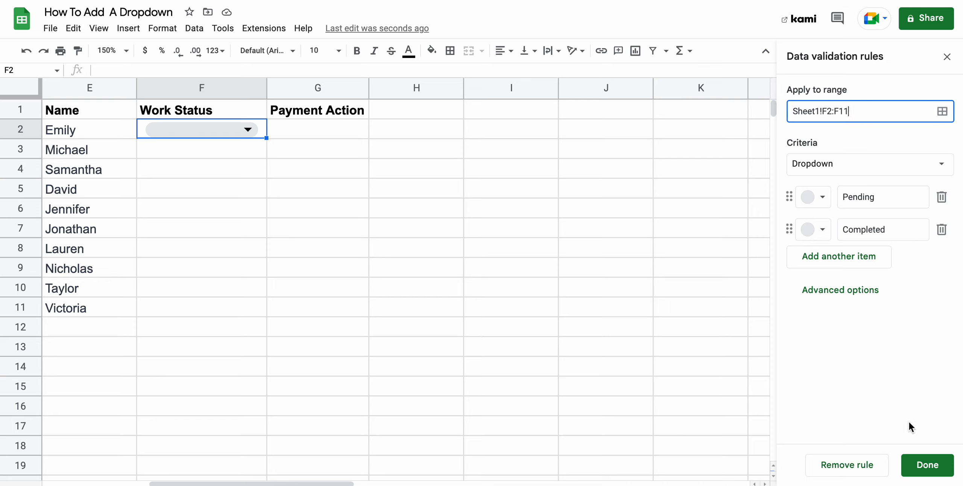
pyautogui.click(923, 463)
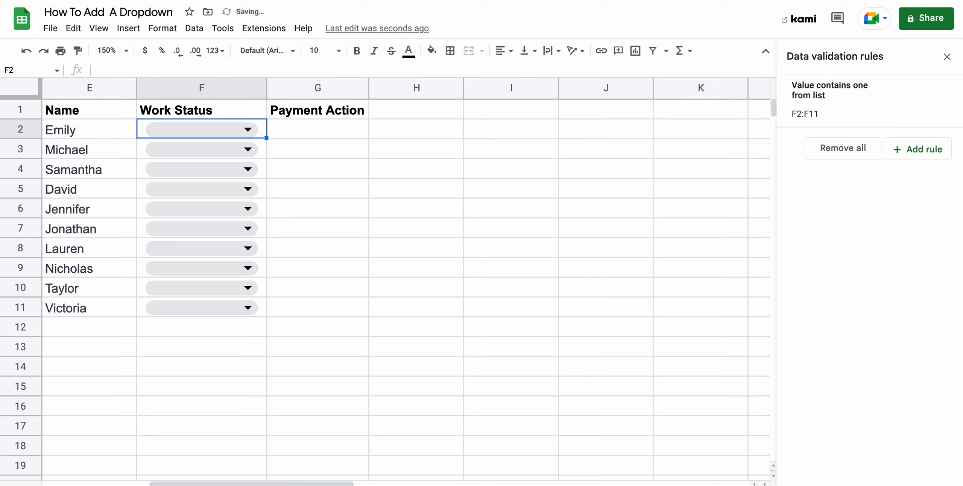
pyautogui.click(213, 134)
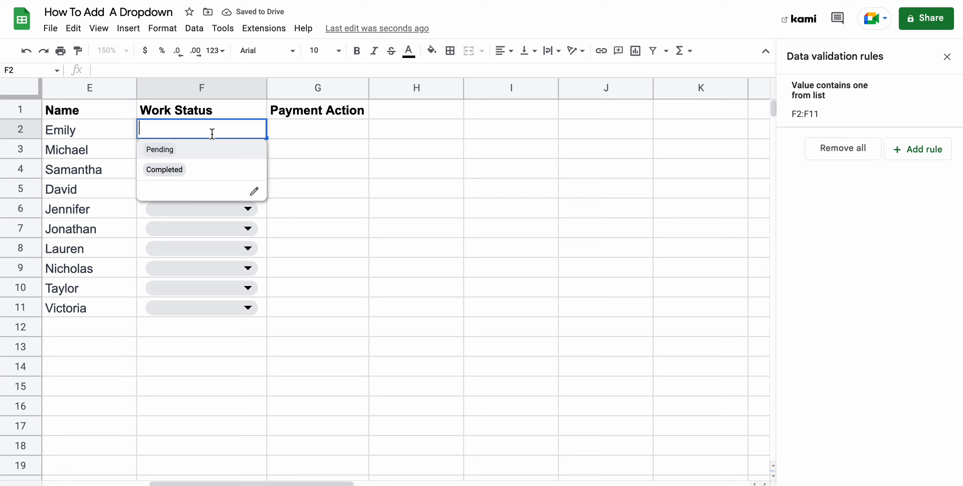
pyautogui.press('Escape')
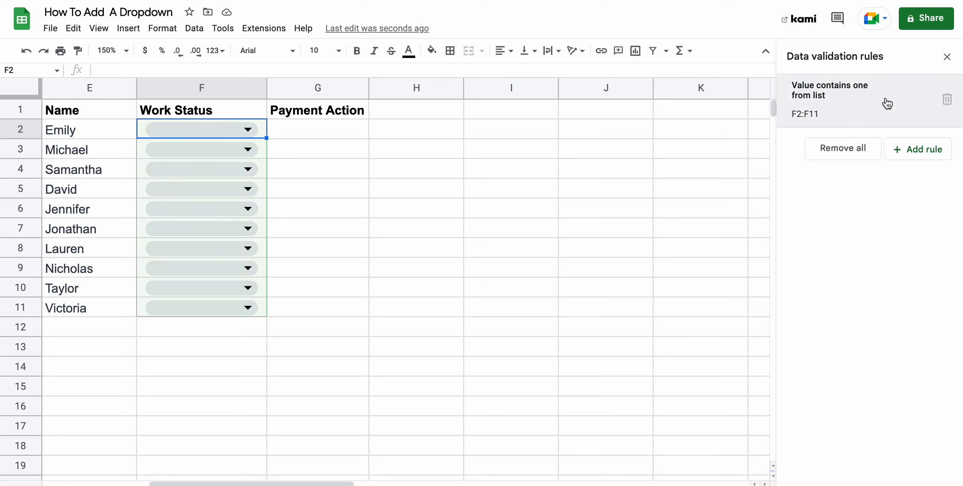
# Edit the F2:F11 dropdown rule to color Pending light yellow and Completed light green.
pyautogui.click(825, 101)
pyautogui.click(823, 200)
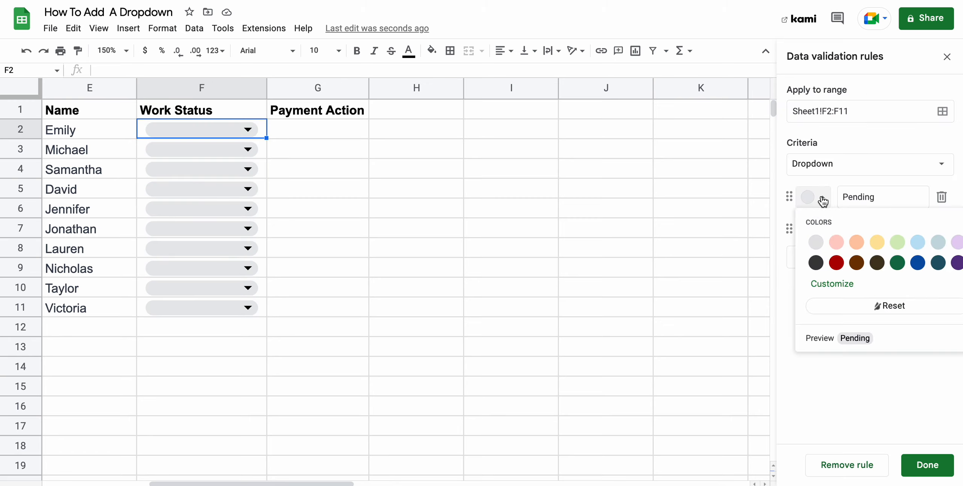
pyautogui.click(884, 241)
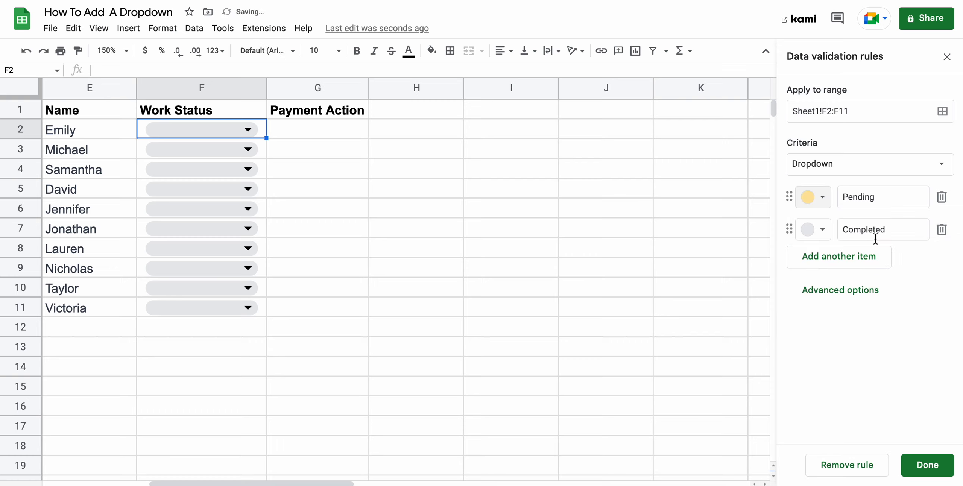
pyautogui.click(823, 230)
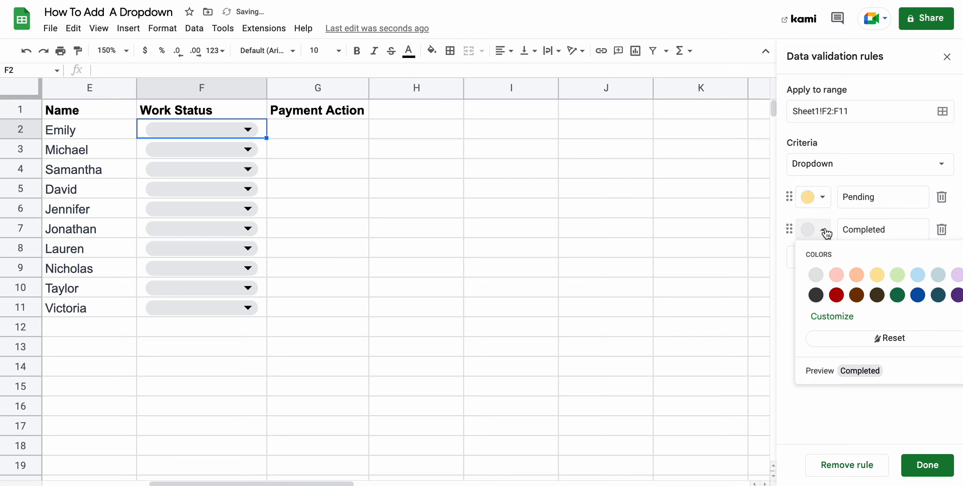
pyautogui.click(897, 274)
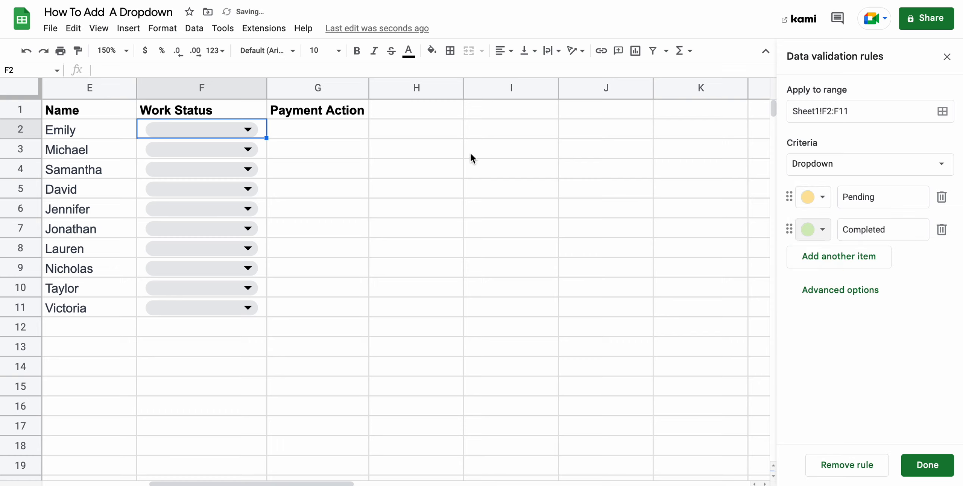
pyautogui.click(925, 467)
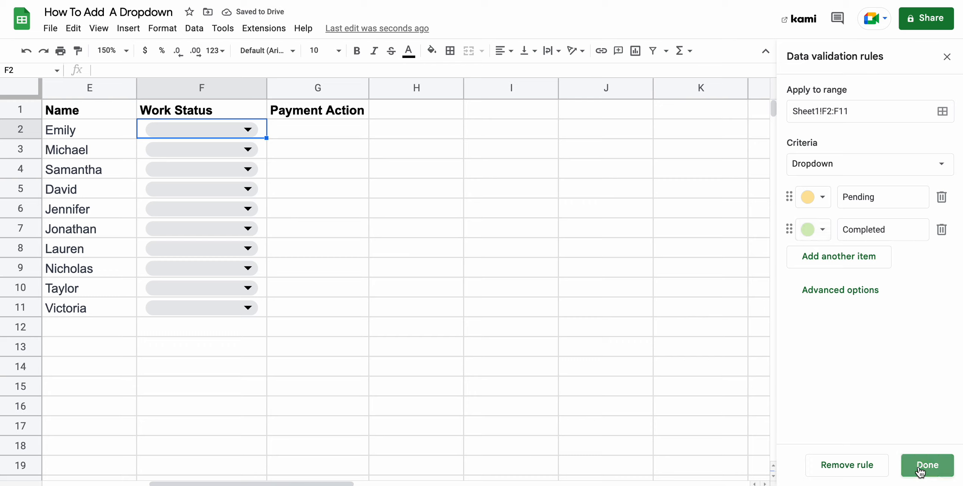
# Test the colored options in F2 by switching between Pending and Completed, finishing on Pending.
pyautogui.click(247, 129)
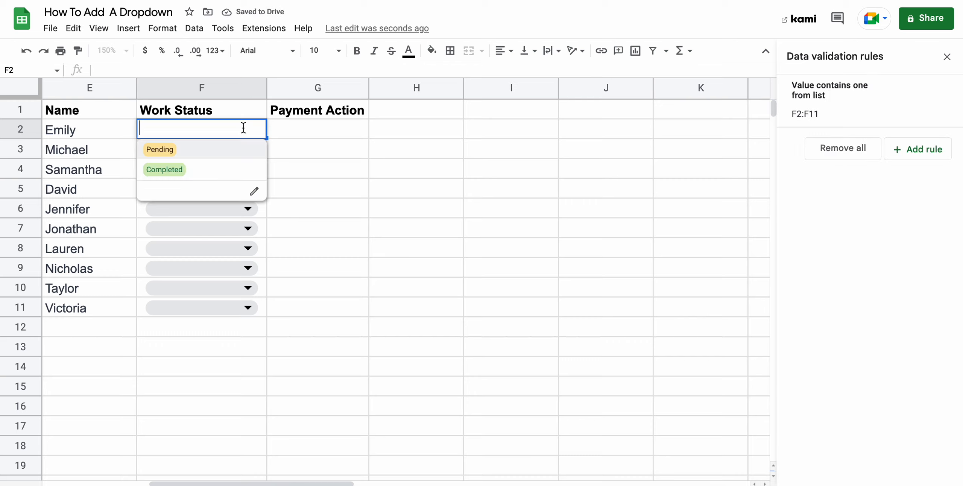
pyautogui.click(206, 152)
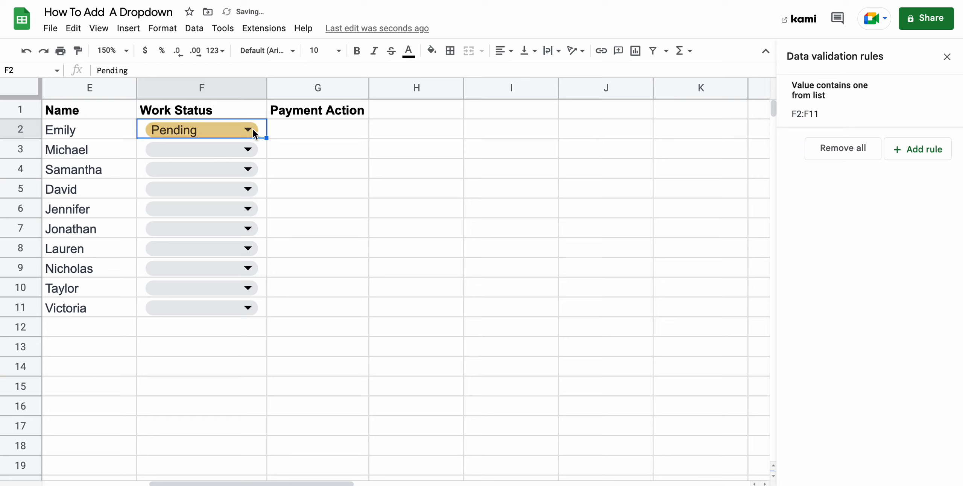
pyautogui.click(252, 129)
pyautogui.click(193, 168)
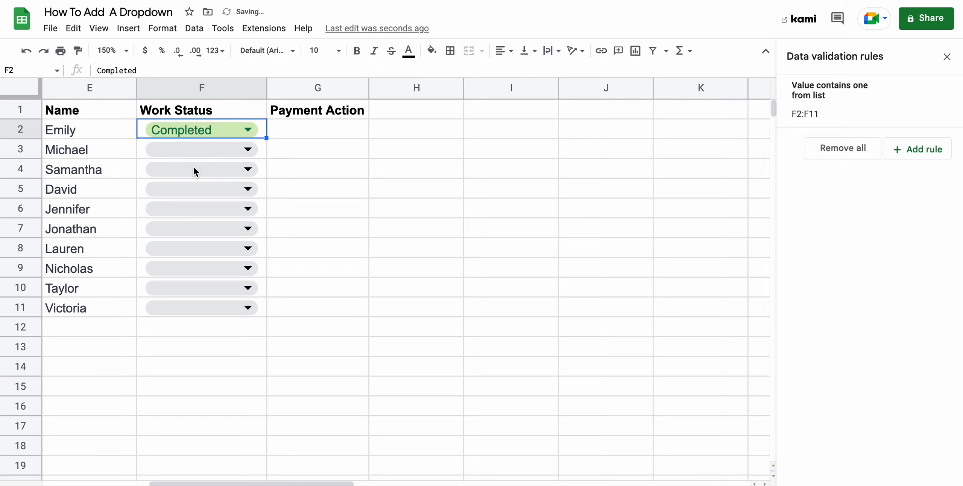
pyautogui.click(249, 130)
pyautogui.click(211, 150)
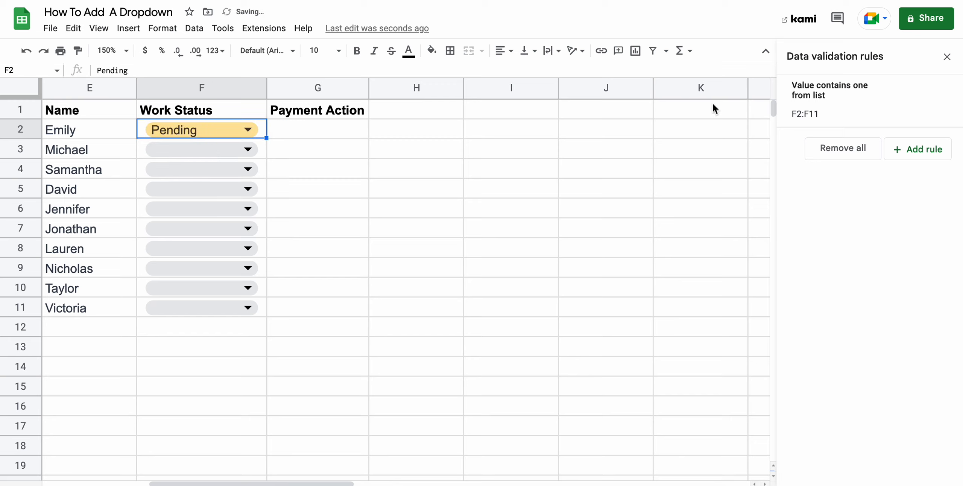
# Open the F2:F11 dropdown rule and show its advanced options for invalid data and display style.
pyautogui.click(863, 112)
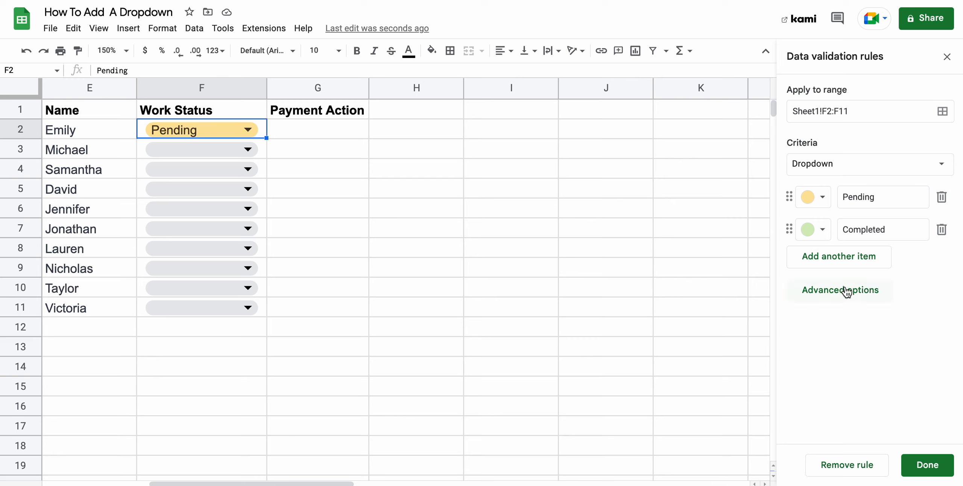
pyautogui.click(848, 298)
pyautogui.scroll(-2, 839, 312)
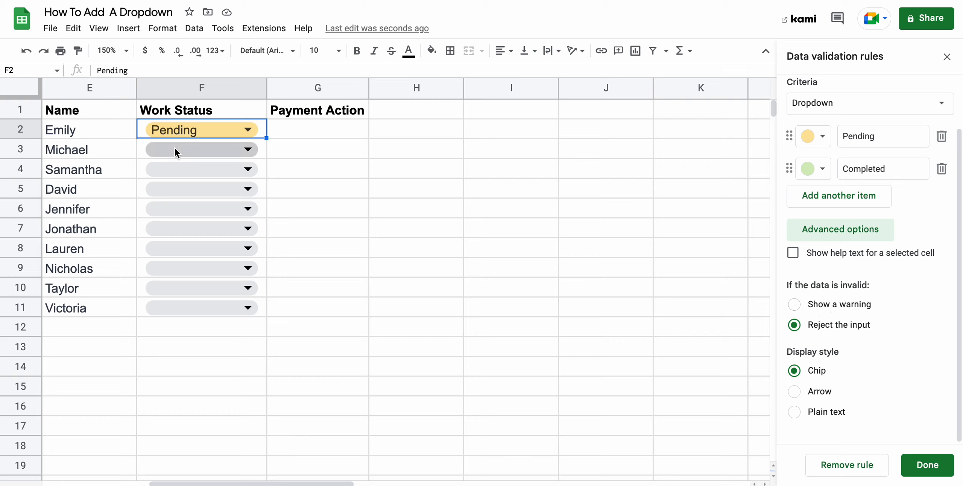
# Test the reject rule by trying to enter a shortened form of Pending in F2.
pyautogui.doubleClick(207, 124)
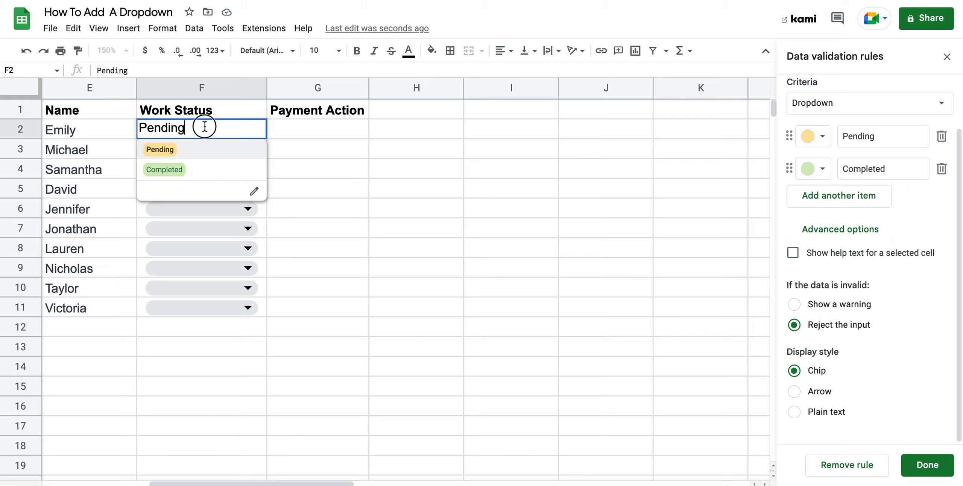
pyautogui.press('BackSpace')
pyautogui.press('BackSpace')
pyautogui.press('BackSpace')
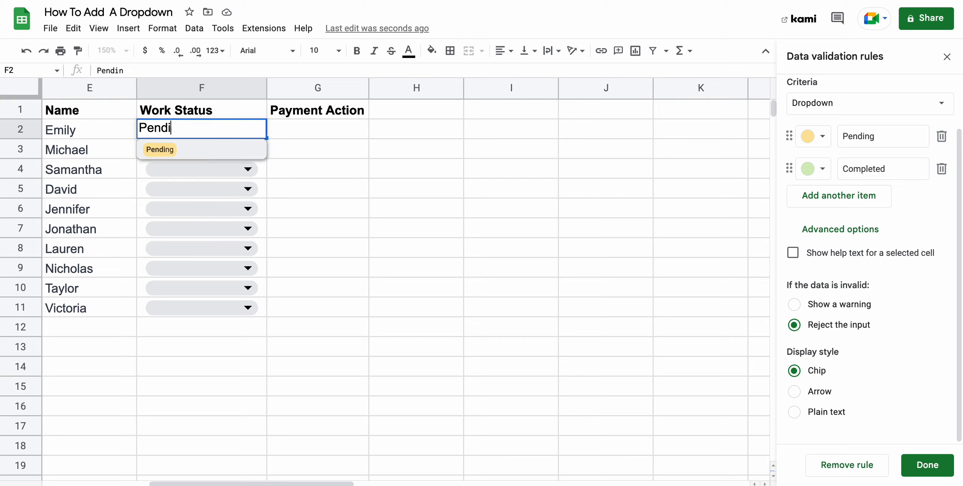
pyautogui.press('Return')
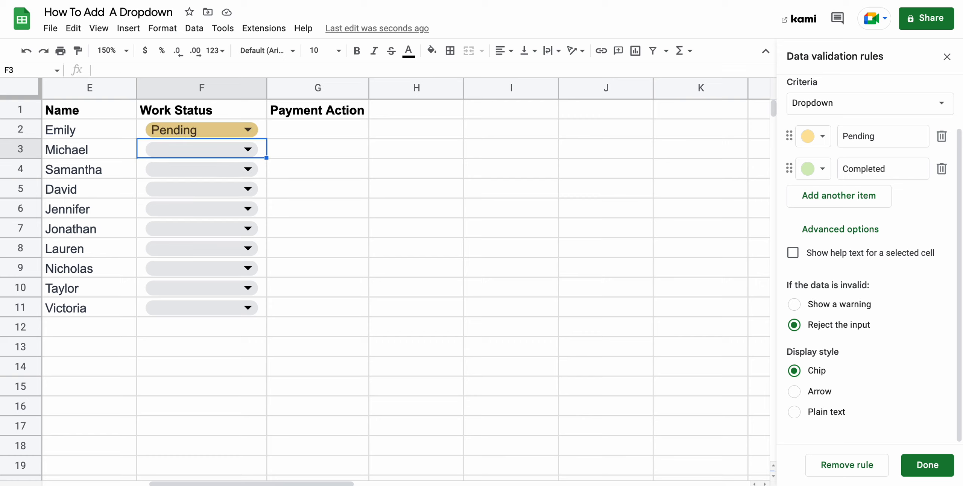
# Set the dropdown rule to show a warning for invalid data, and test it by entering Pend in F2.
pyautogui.click(843, 304)
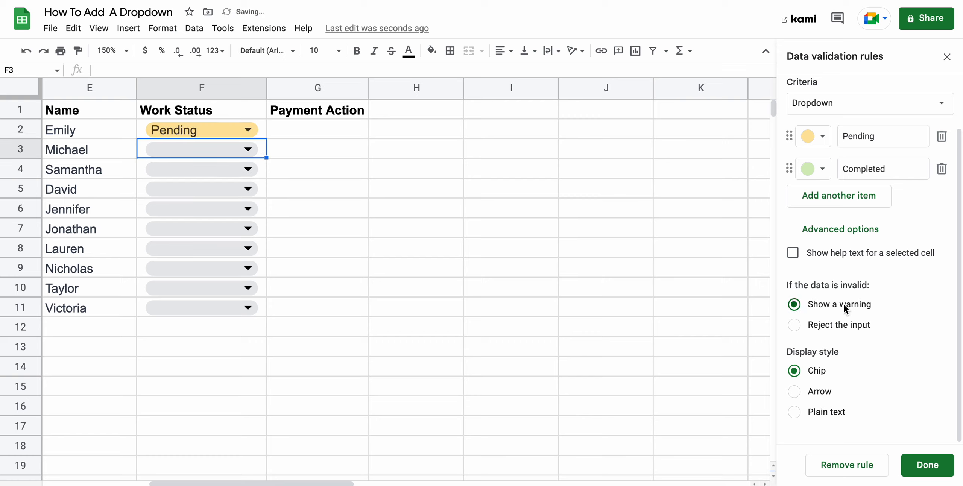
pyautogui.click(928, 470)
pyautogui.doubleClick(209, 127)
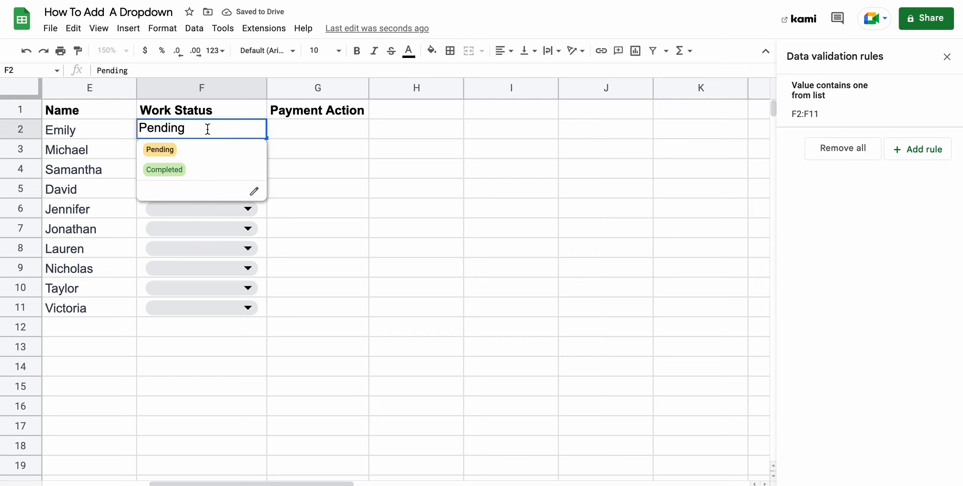
pyautogui.press('BackSpace')
pyautogui.press('BackSpace')
pyautogui.press('BackSpace')
pyautogui.press('Return')
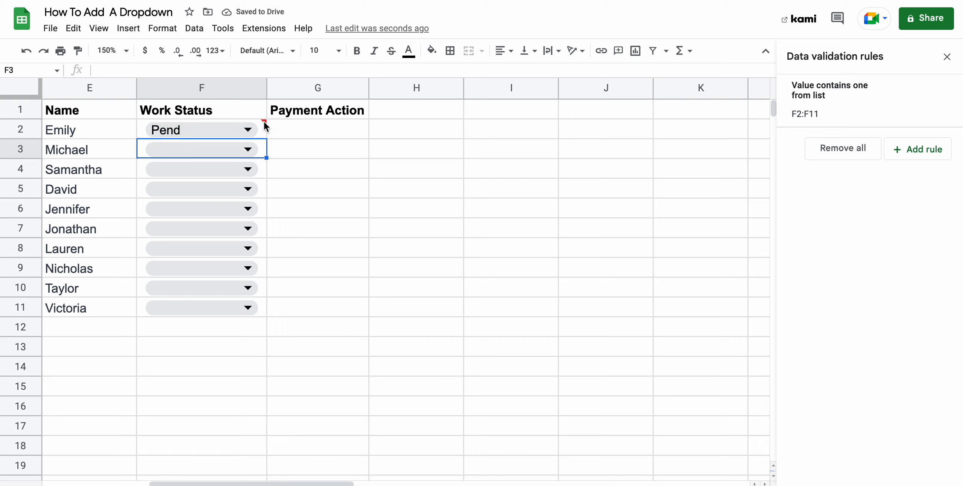
pyautogui.moveTo(264, 122)
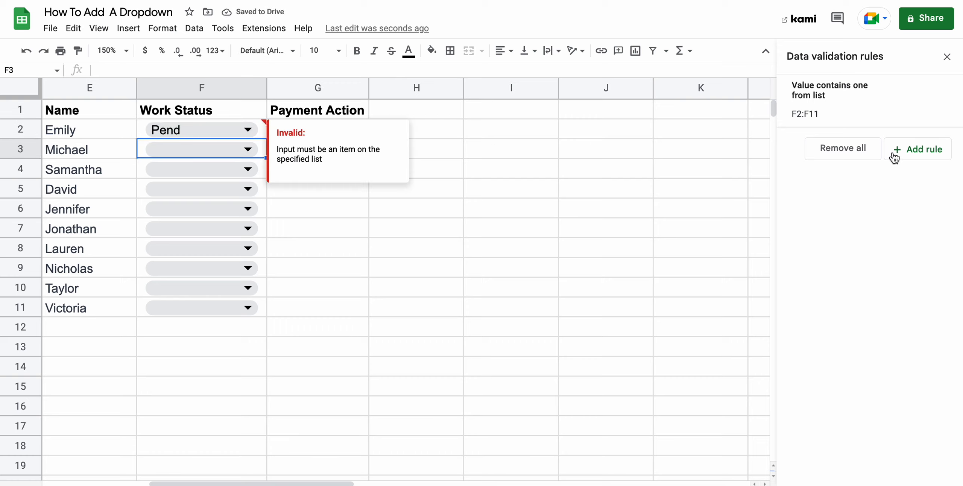
# Set the F2:F11 dropdown rule back to rejecting invalid input and save it.
pyautogui.click(895, 112)
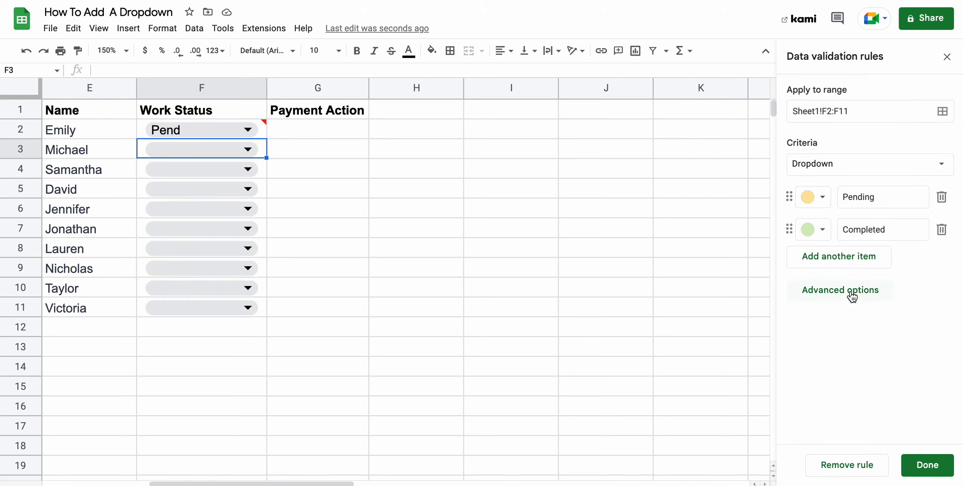
pyautogui.click(851, 266)
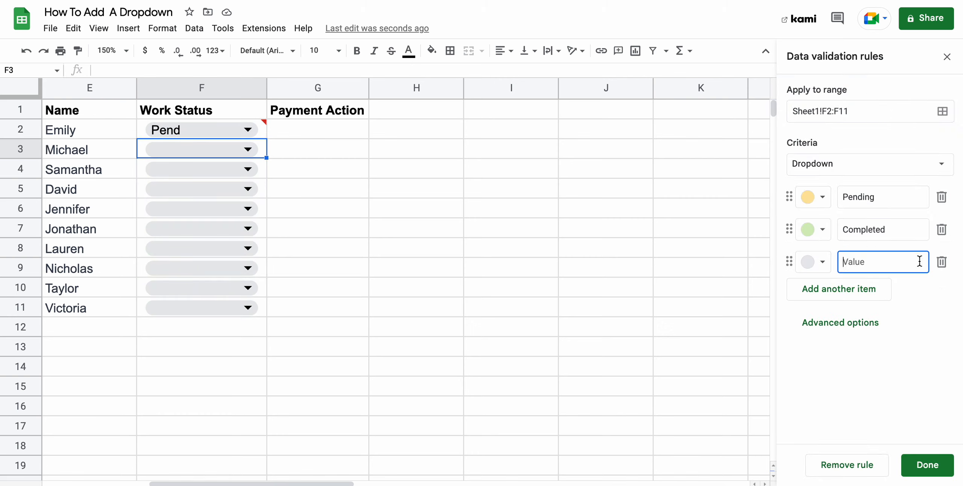
pyautogui.click(941, 262)
pyautogui.click(865, 292)
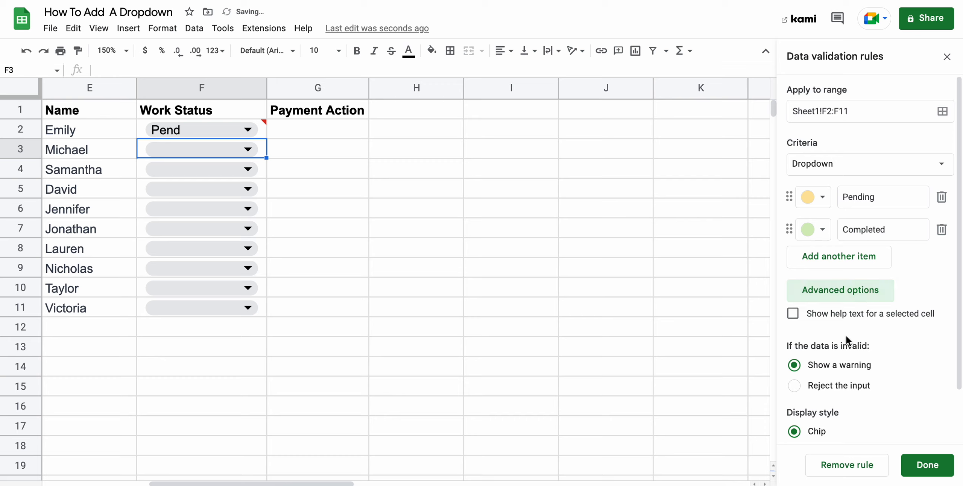
pyautogui.click(796, 387)
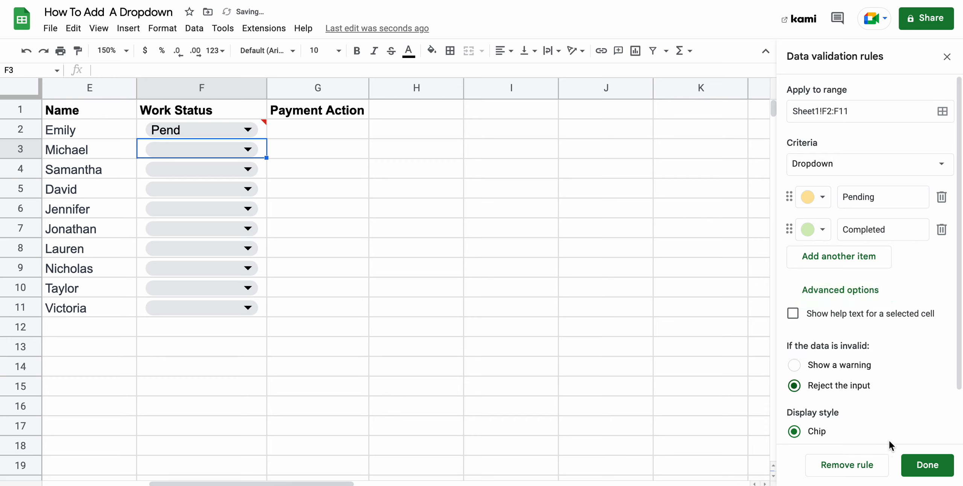
pyautogui.click(916, 458)
# Re-enter F2 so that Pend resolves to Pending, and retest the cell with letters removed from the end.
pyautogui.doubleClick(206, 134)
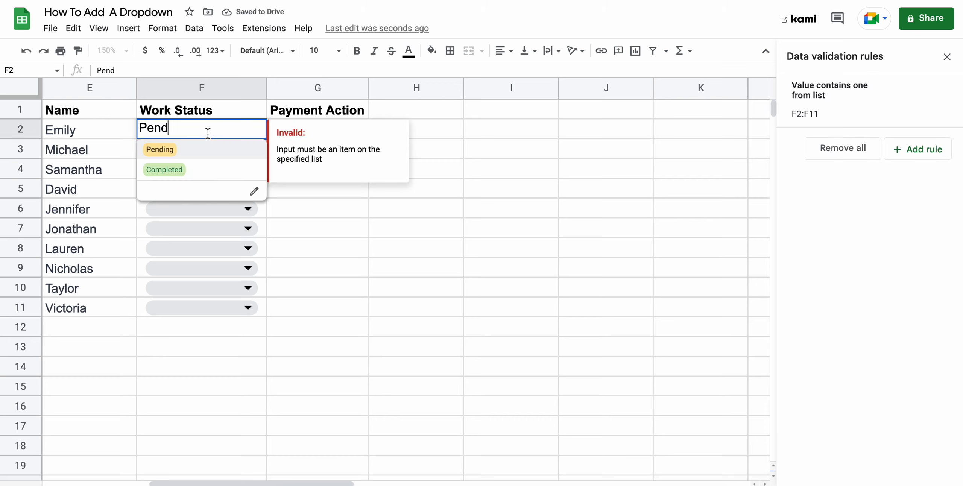
pyautogui.press('Return')
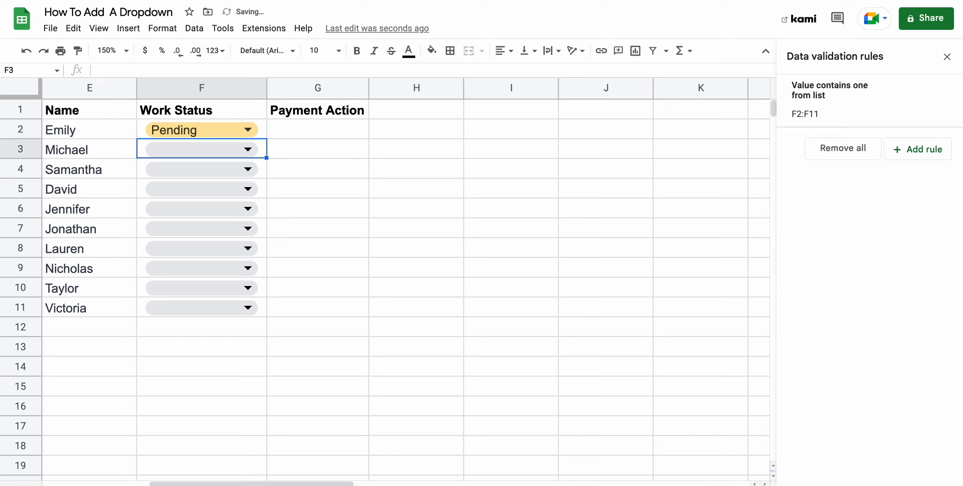
pyautogui.doubleClick(225, 134)
pyautogui.press('BackSpace')
pyautogui.press('BackSpace')
pyautogui.press('BackSpace')
pyautogui.press('BackSpace')
pyautogui.press('BackSpace')
pyautogui.press('BackSpace')
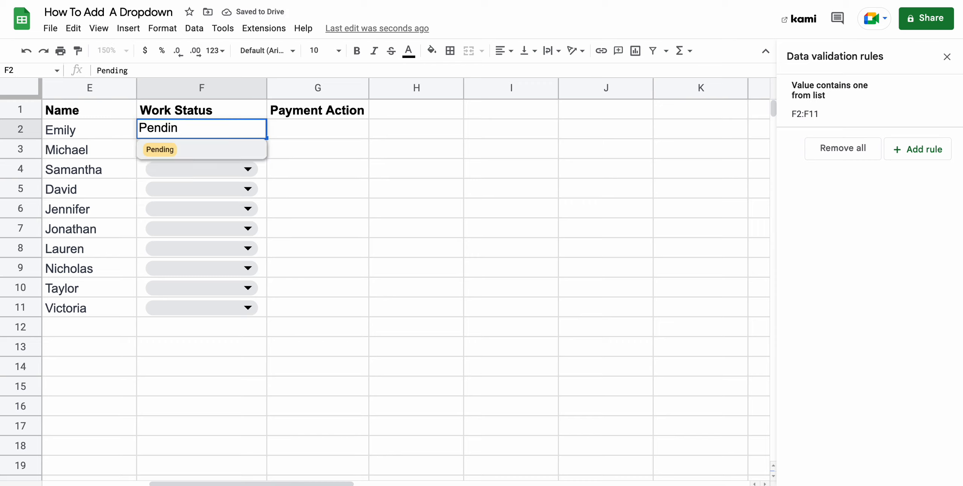
pyautogui.press('Return')
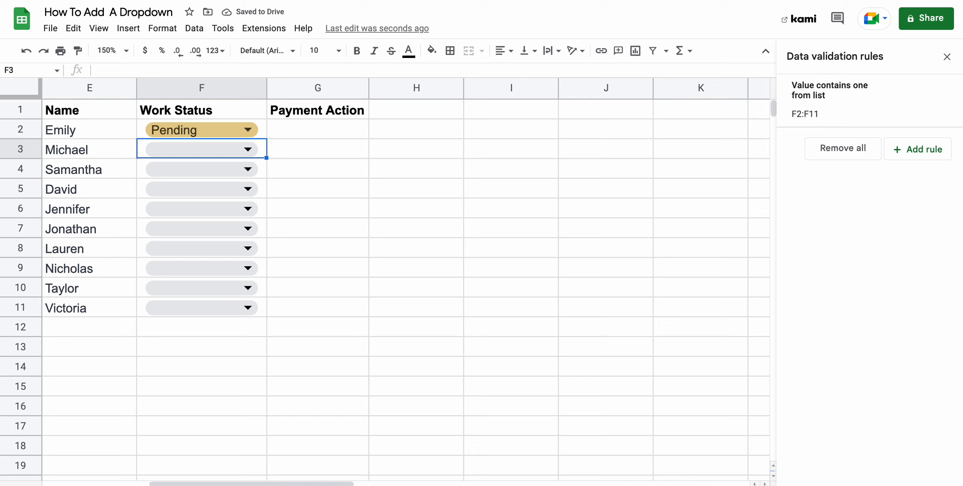
# Try to replace the F2 entry with the invalid text gdgd, and dismiss the resulting message.
pyautogui.doubleClick(207, 129)
pyautogui.press('BackSpace')
pyautogui.press('BackSpace')
pyautogui.press('BackSpace')
pyautogui.press('BackSpace')
pyautogui.press('BackSpace')
pyautogui.press('BackSpace')
pyautogui.press('BackSpace')
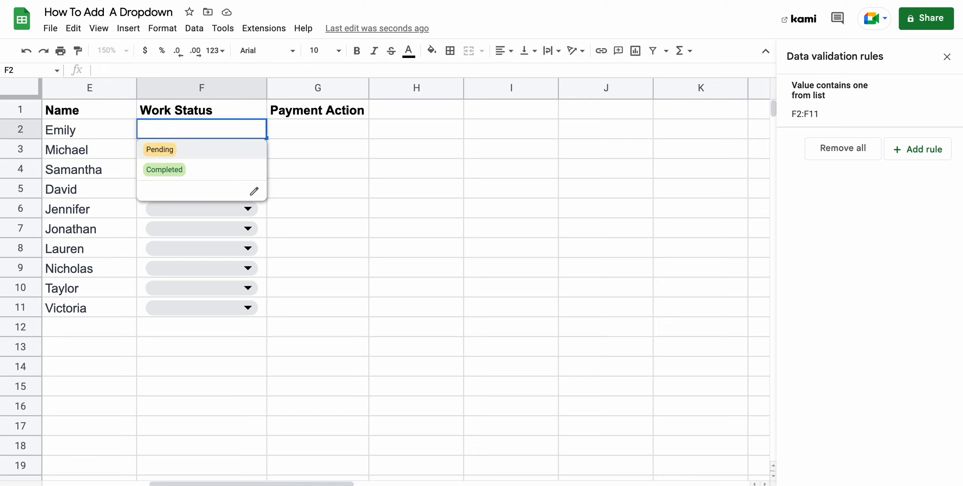
pyautogui.write('gdgd')
pyautogui.press('Return')
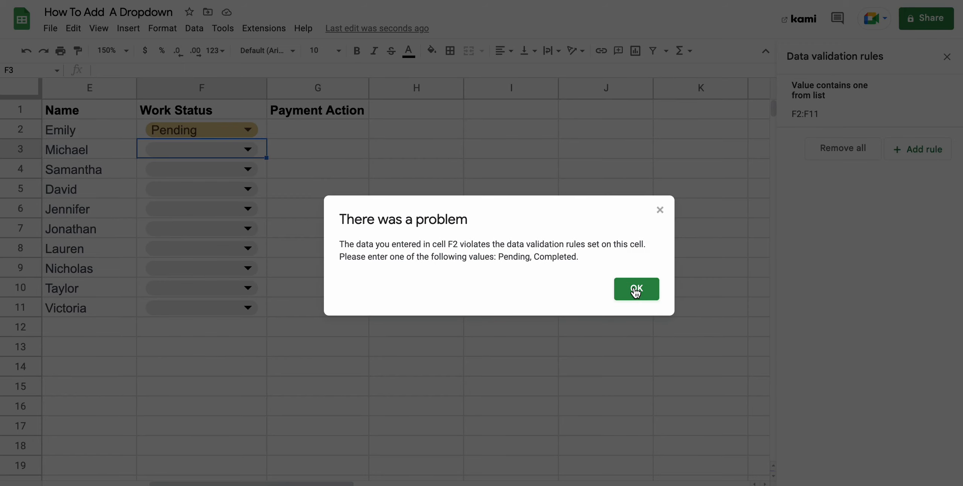
pyautogui.click(635, 292)
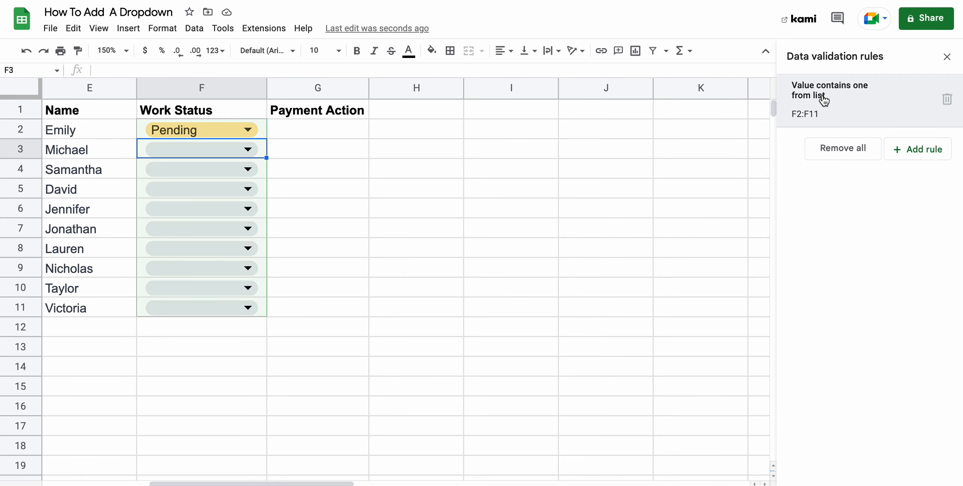
# Preview the Arrow and Plain text display styles for the F2:F11 dropdown rule, finishing on Chip.
pyautogui.click(843, 100)
pyautogui.click(855, 288)
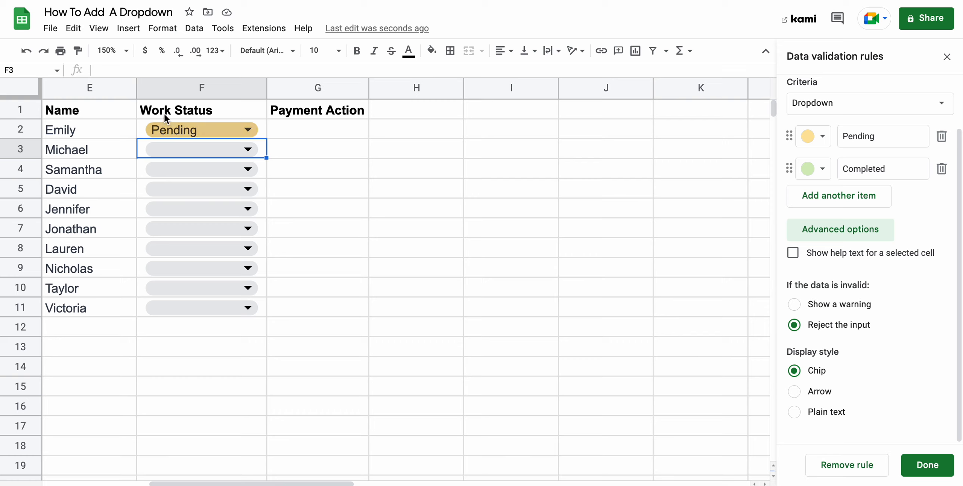
pyautogui.click(818, 391)
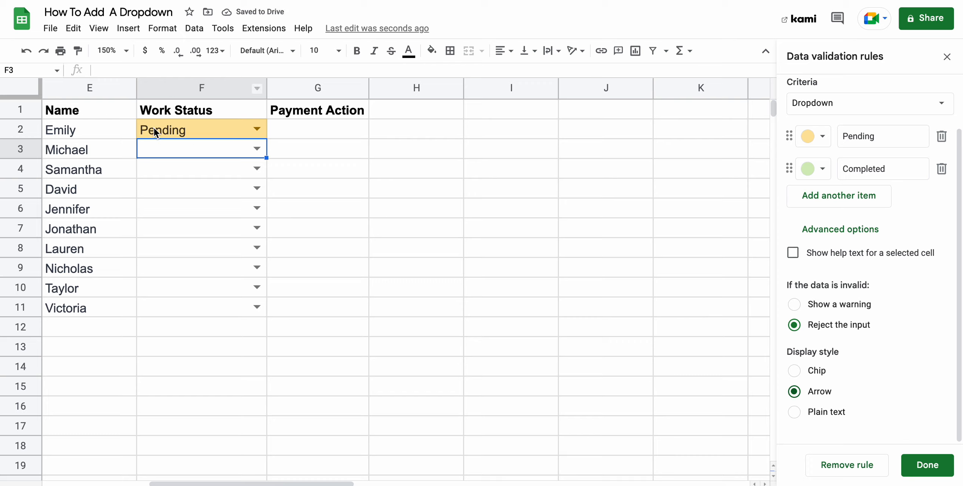
pyautogui.click(830, 411)
pyautogui.click(814, 370)
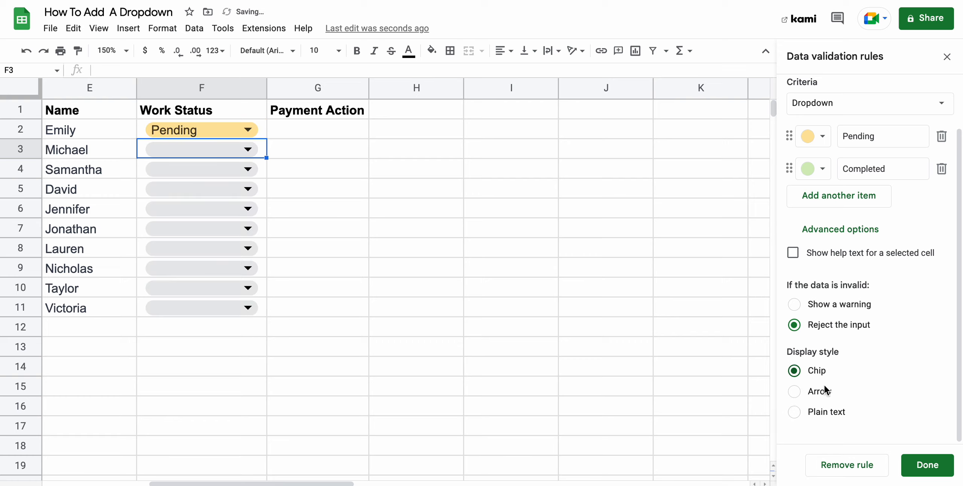
pyautogui.click(928, 466)
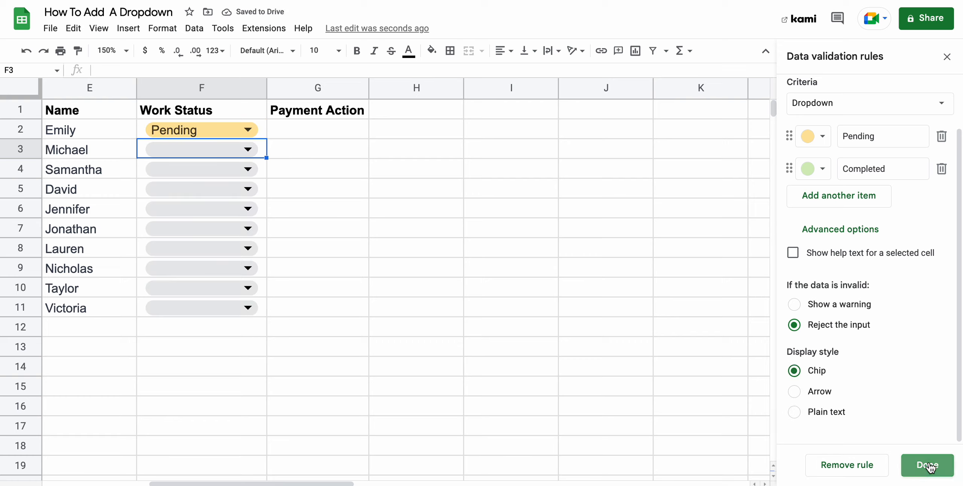
# Clear the old formula in G2 and start a new IF formula with the condition F2="Pending".
pyautogui.click(304, 128)
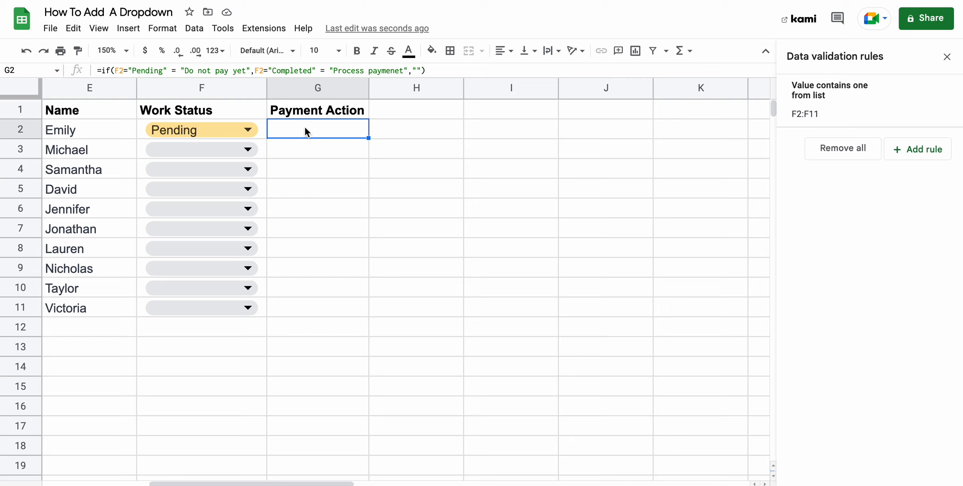
pyautogui.press('BackSpace')
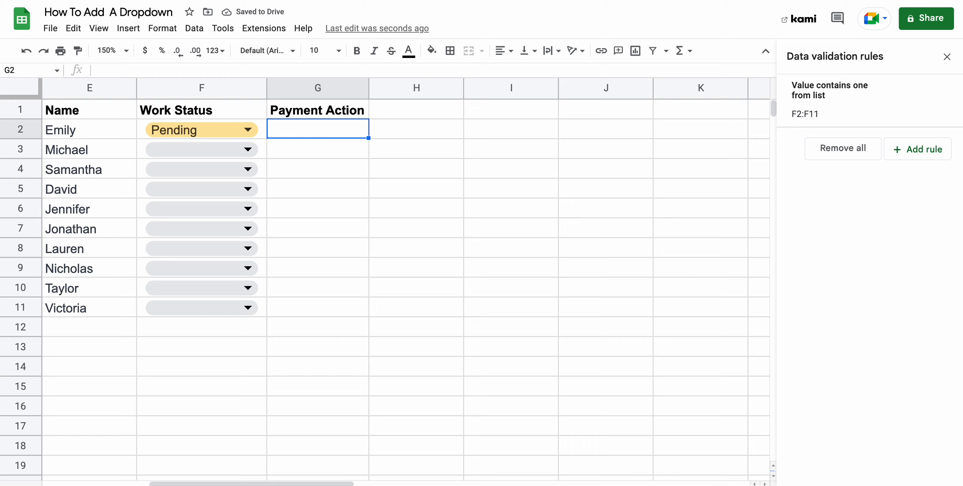
pyautogui.write('=if(')
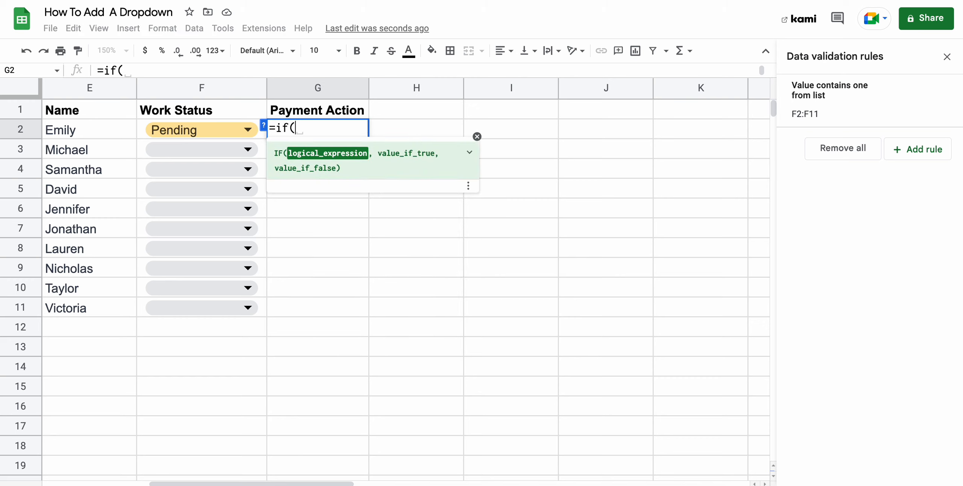
pyautogui.click(207, 131)
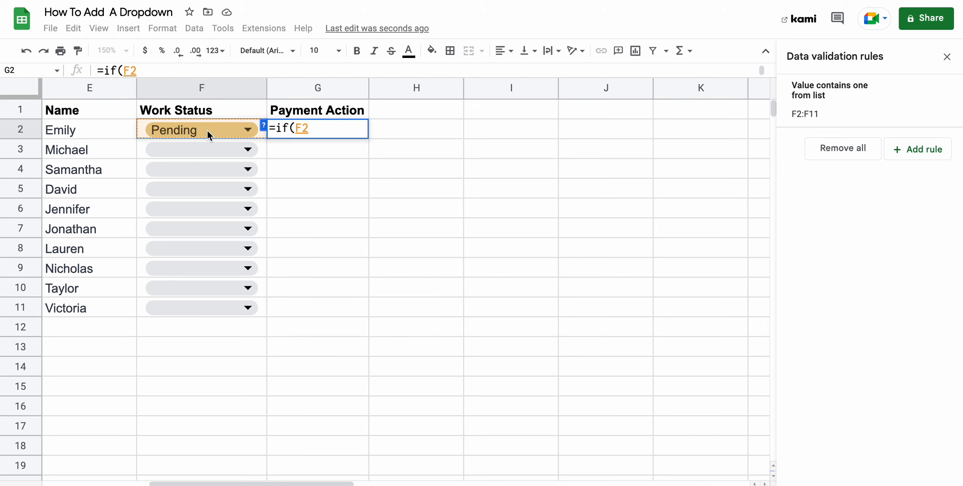
pyautogui.write('=')
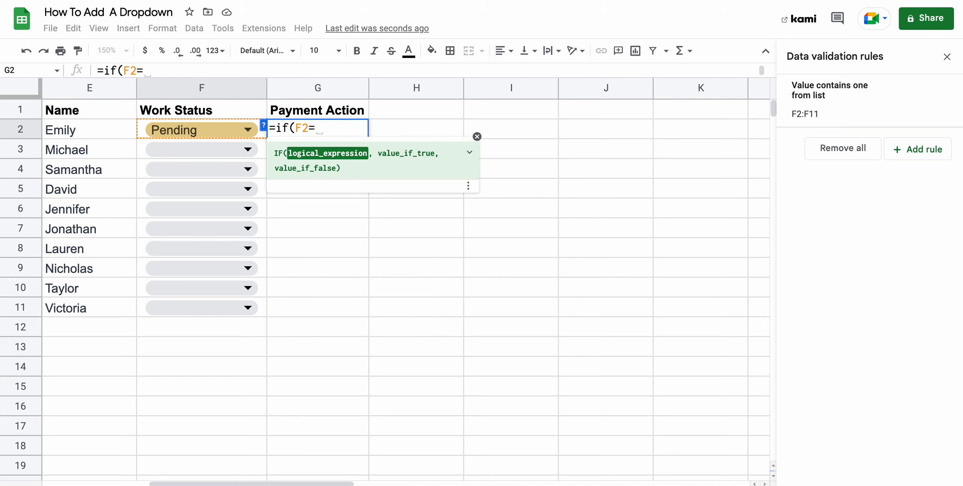
pyautogui.write('"')
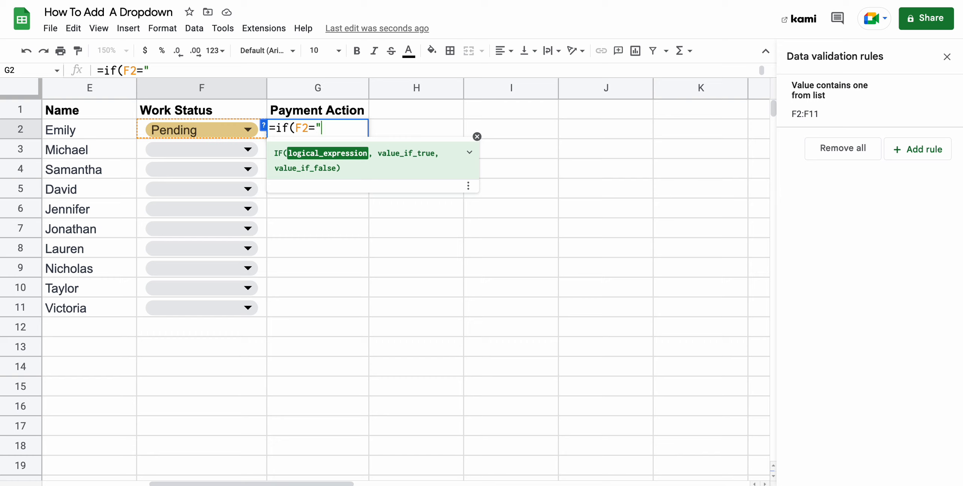
pyautogui.write('Pendin')
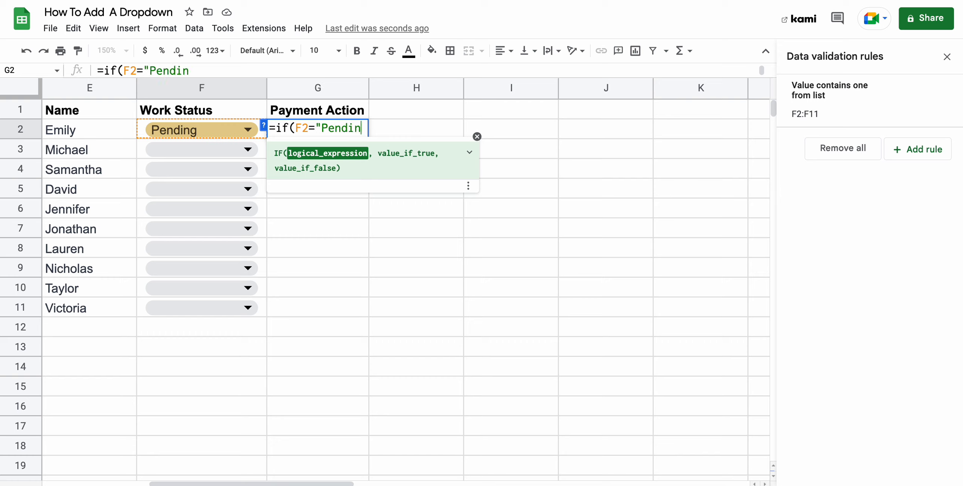
pyautogui.write('g","')
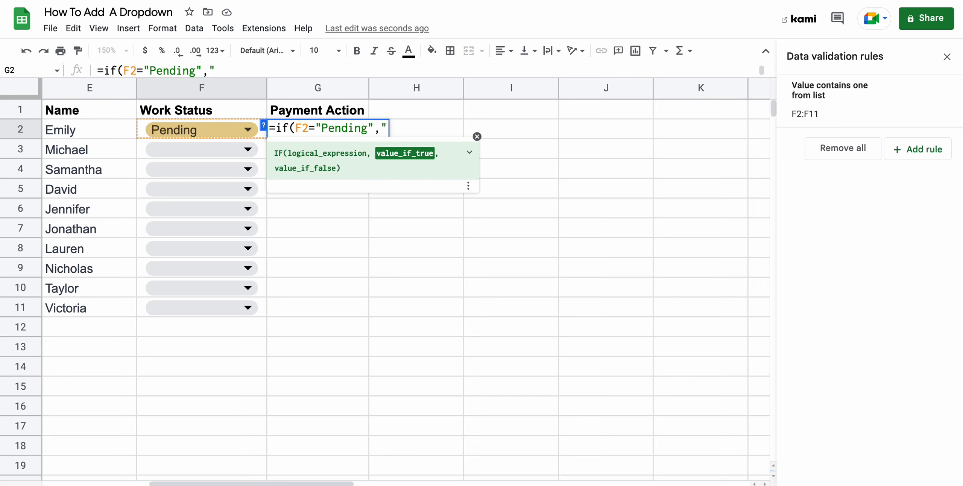
# Give "Not yet" as the value if true in the G2 formula.
pyautogui.write('H')
pyautogui.press('BackSpace')
pyautogui.write('"')
pyautogui.press('BackSpace')
pyautogui.write('Not y')
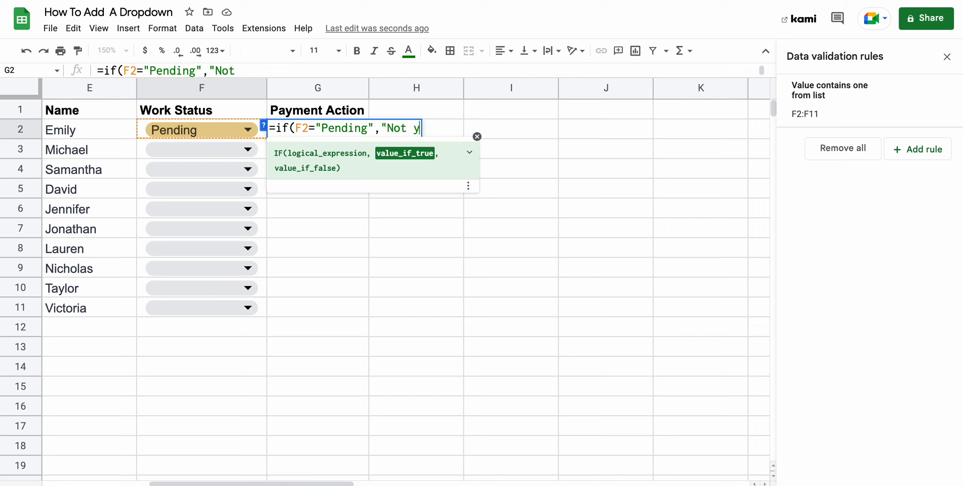
pyautogui.write('et",')
# Nest a second IF as the value if false in the G2 formula, with the condition F2="Completed".
pyautogui.write('if(')
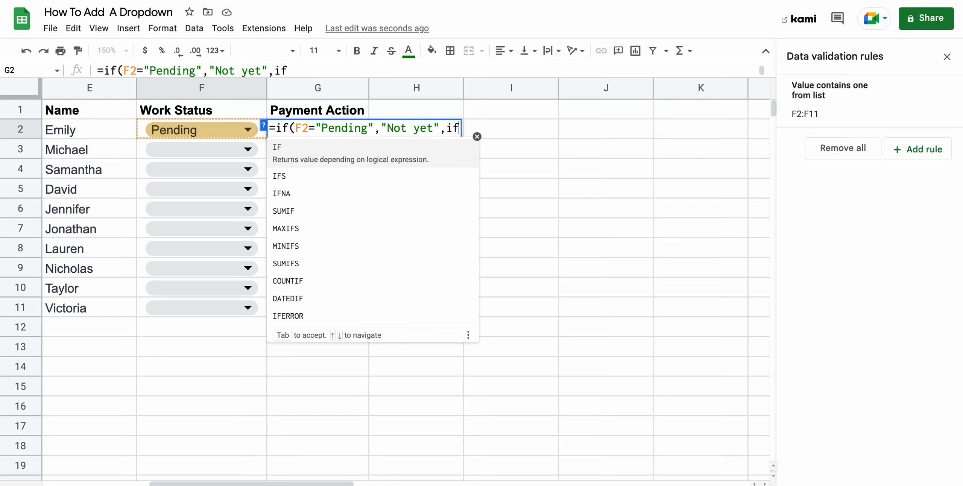
pyautogui.click(144, 130)
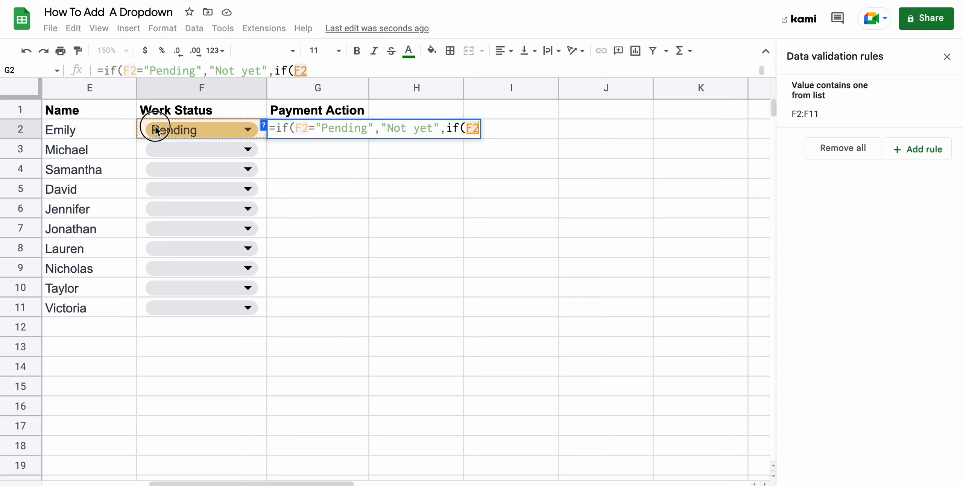
pyautogui.write('=')
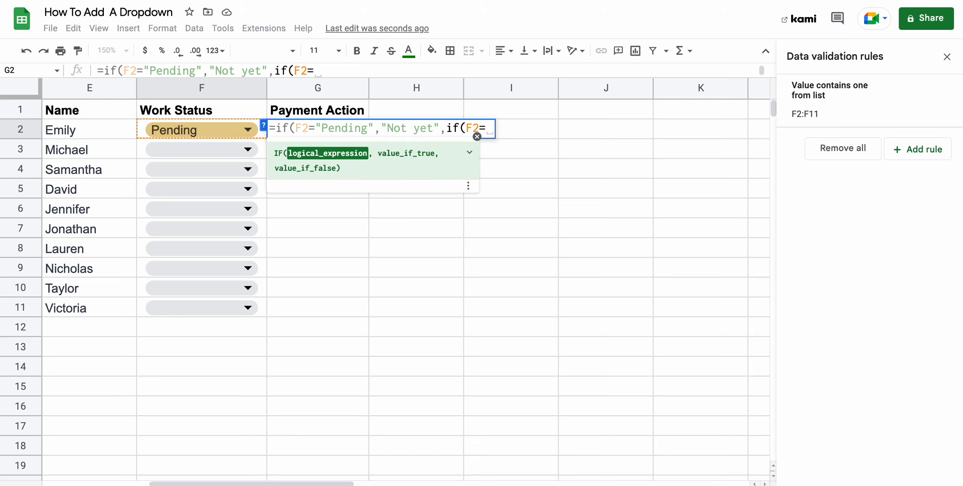
pyautogui.write('"Completed')
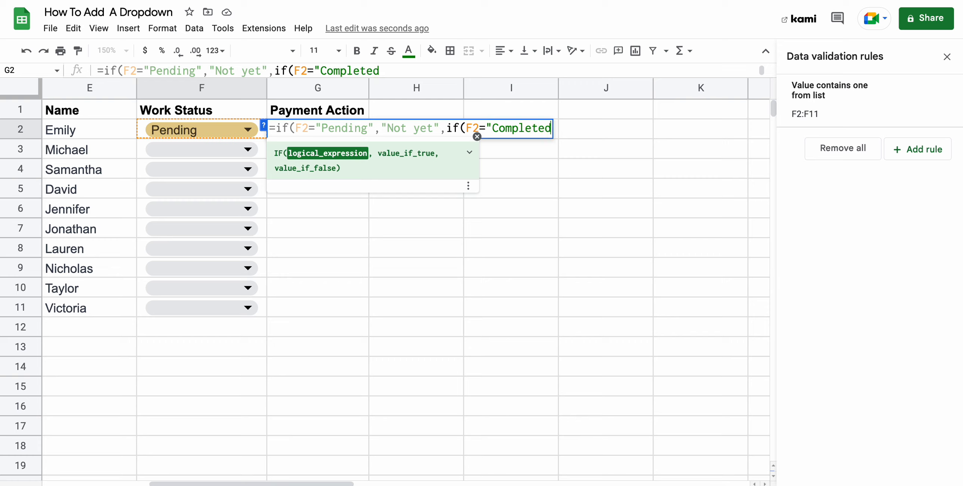
pyautogui.write('", ')
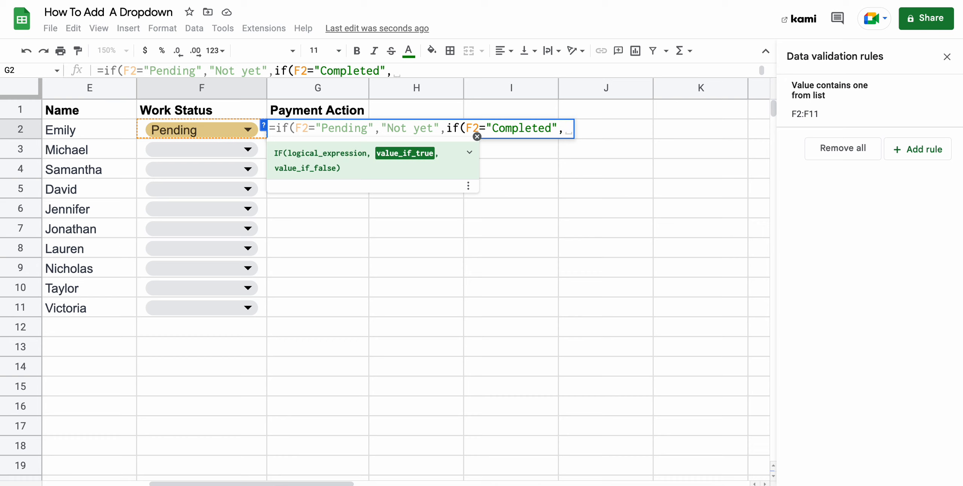
# Complete the nested IF in G2 with "Process payment" if true and an empty string if false, and commit the formula.
pyautogui.write('"P')
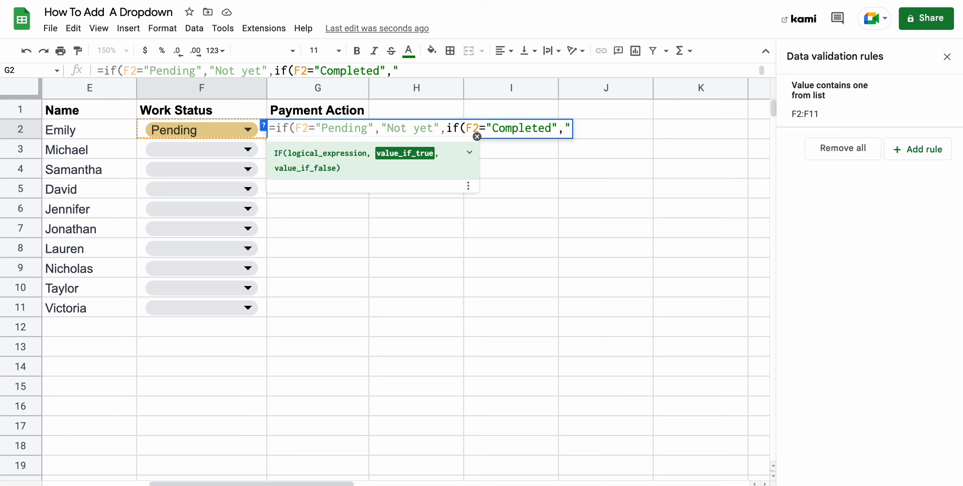
pyautogui.write('roces')
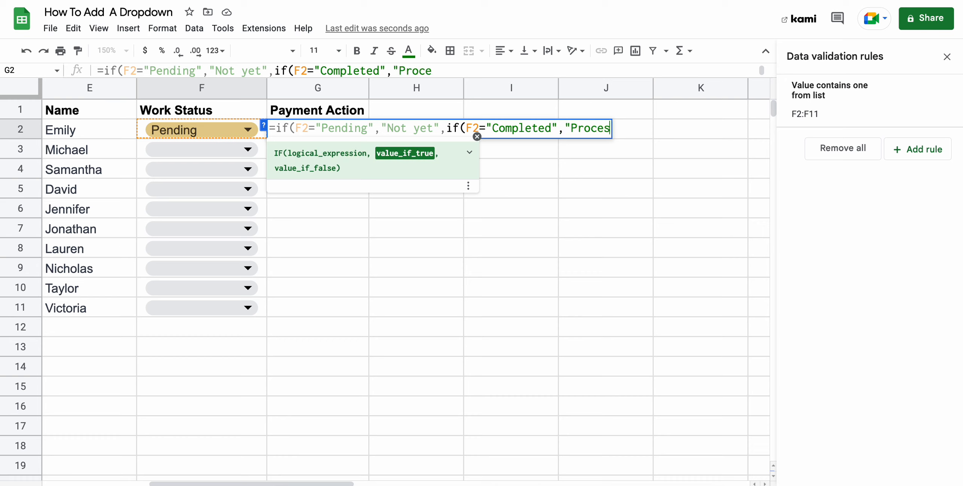
pyautogui.write('s payment')
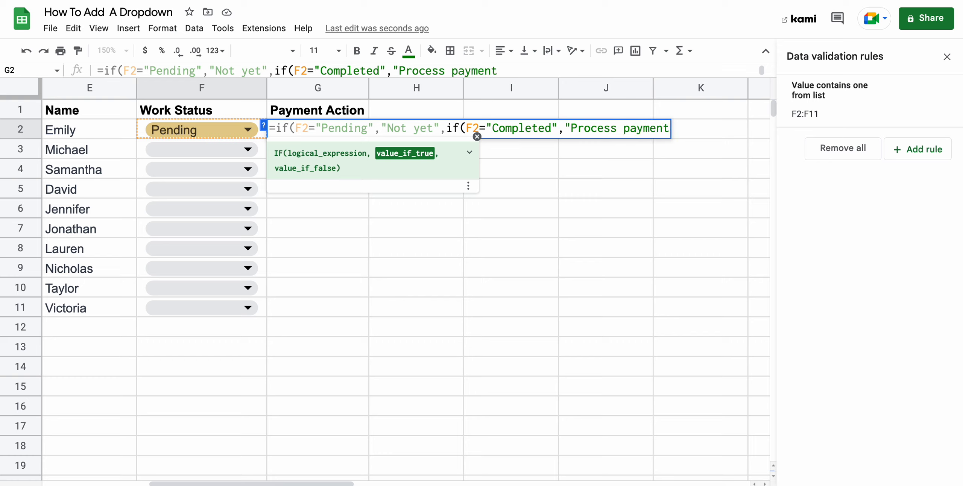
pyautogui.write('",""')
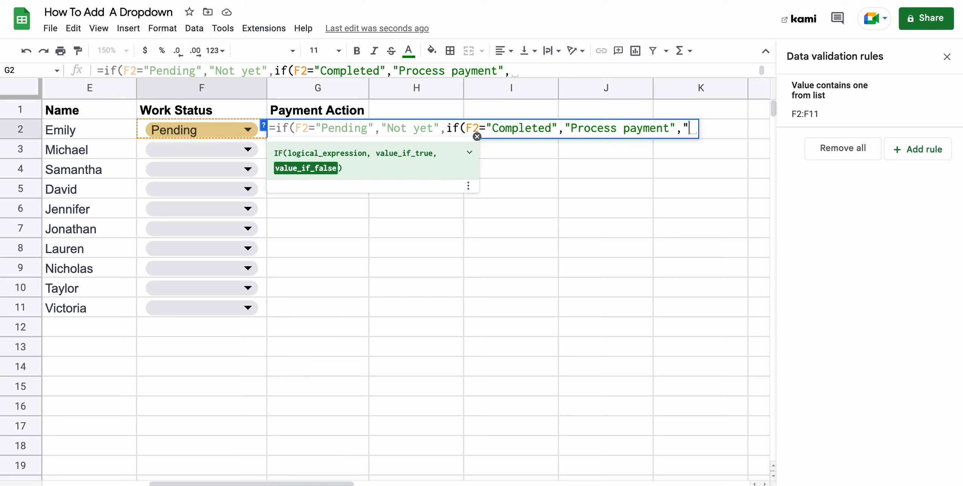
pyautogui.write(')')
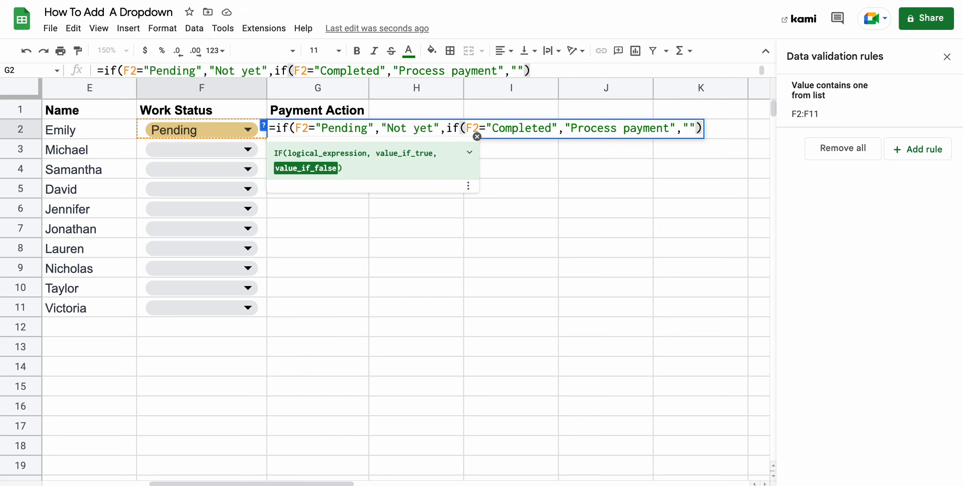
pyautogui.press('Return')
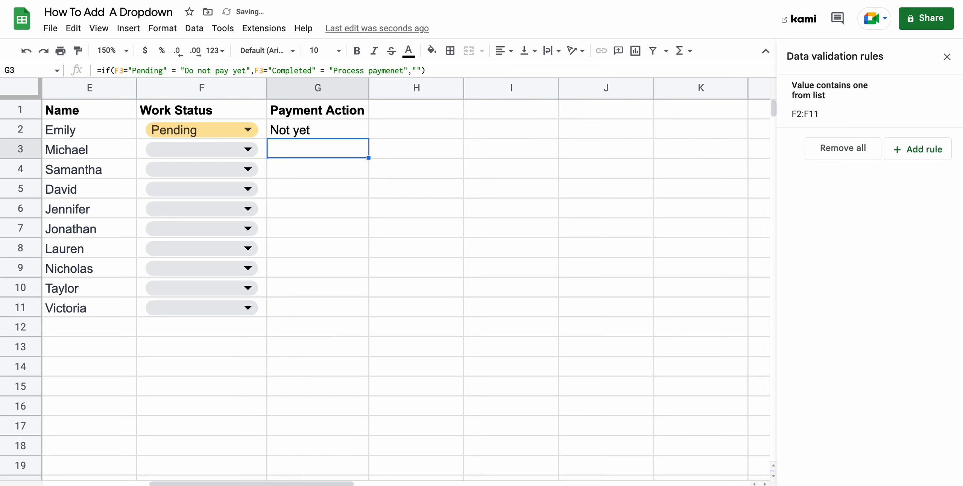
# Check the G2 formula's response by changing the Work Status in F2 to Completed.
pyautogui.click(292, 128)
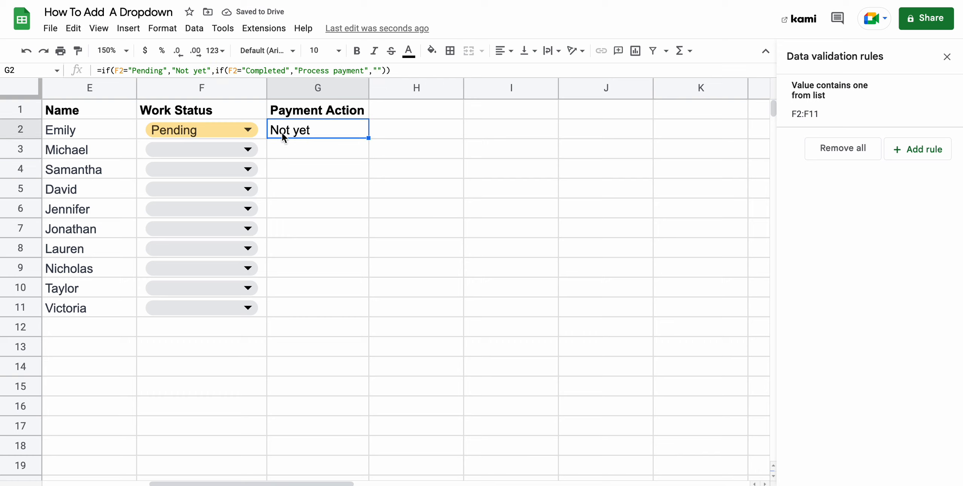
pyautogui.click(248, 129)
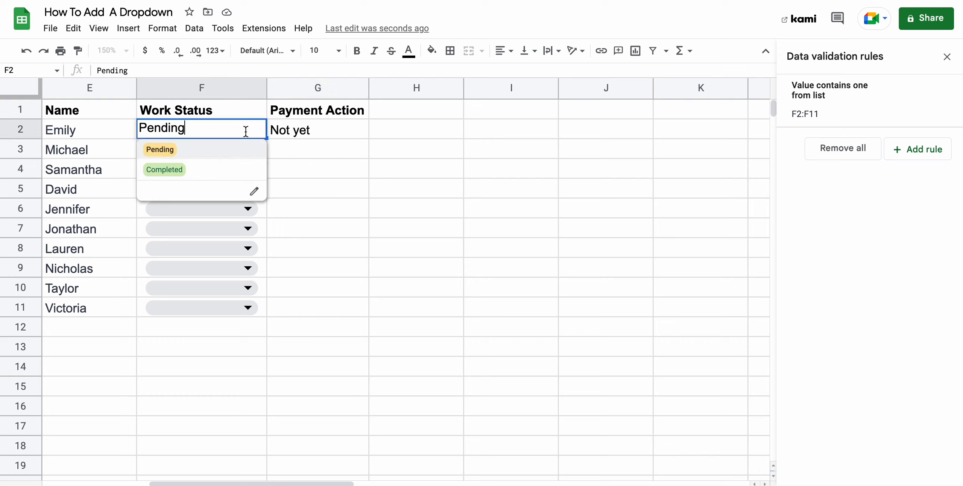
pyautogui.click(208, 167)
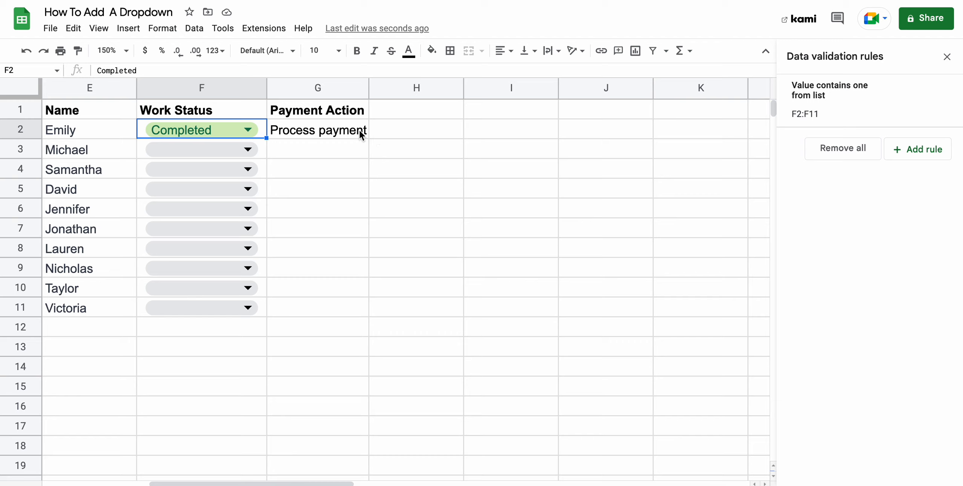
# Widen the Payment Action column slightly and fill the G2 formula down through G11.
pyautogui.moveTo(368, 88); pyautogui.dragTo(376, 88)
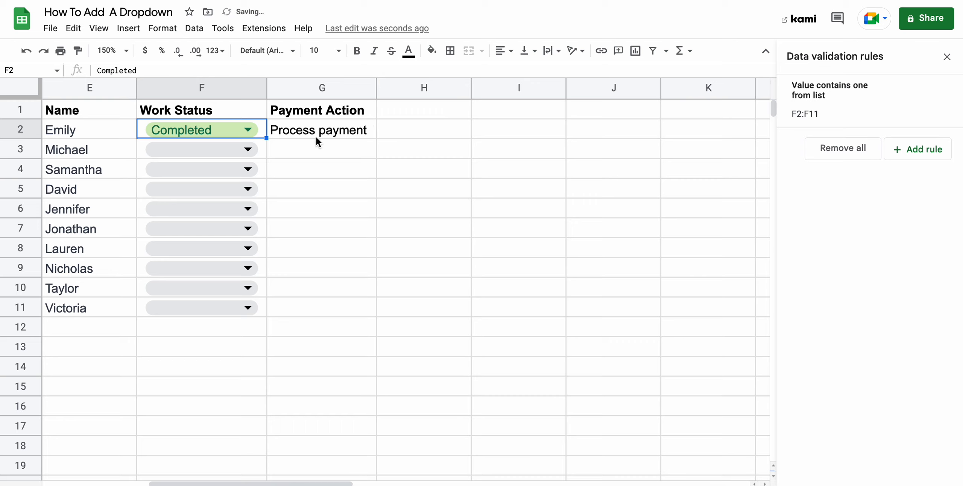
pyautogui.click(321, 131)
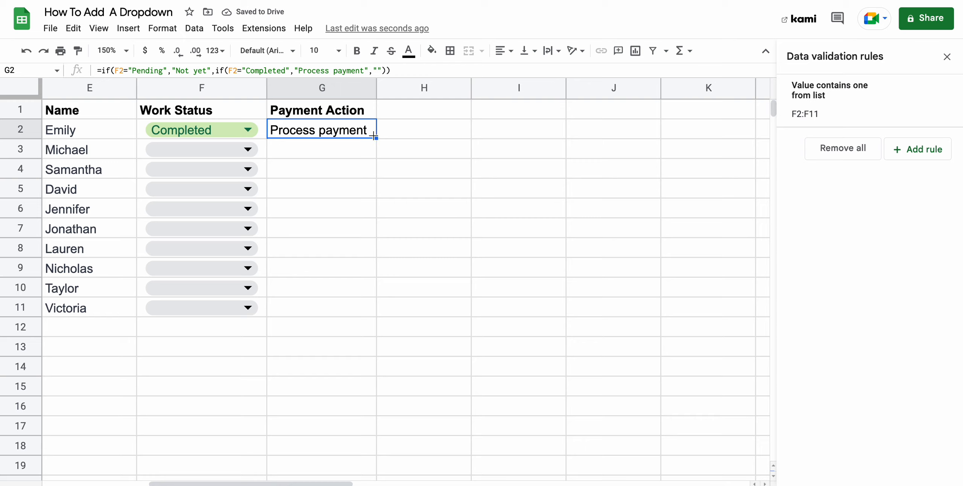
pyautogui.moveTo(375, 136); pyautogui.dragTo(345, 314)
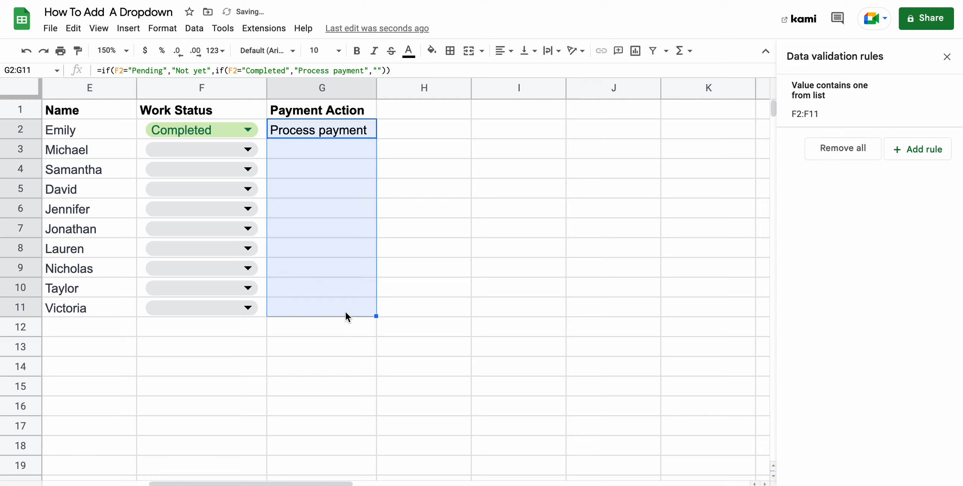
# Set the Work Status to Completed in F3 and to Pending in F4 and F5.
pyautogui.click(246, 149)
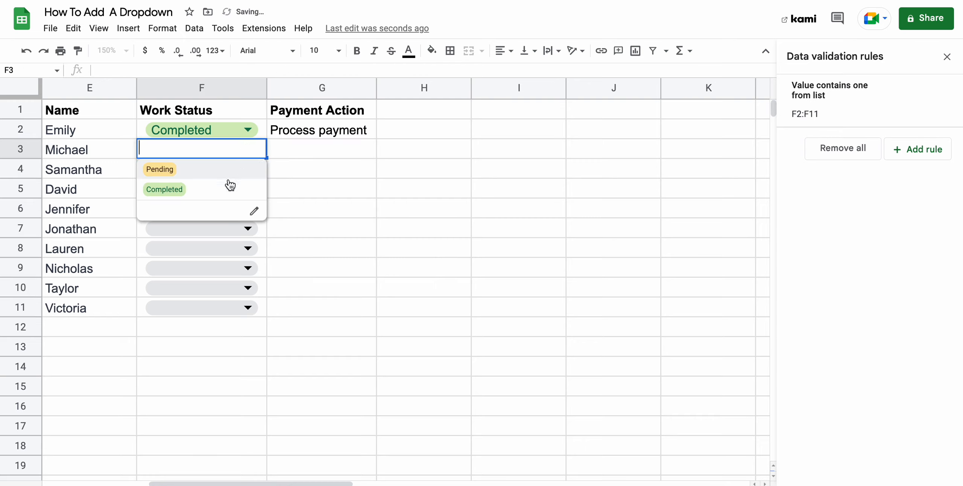
pyautogui.click(224, 189)
pyautogui.click(247, 169)
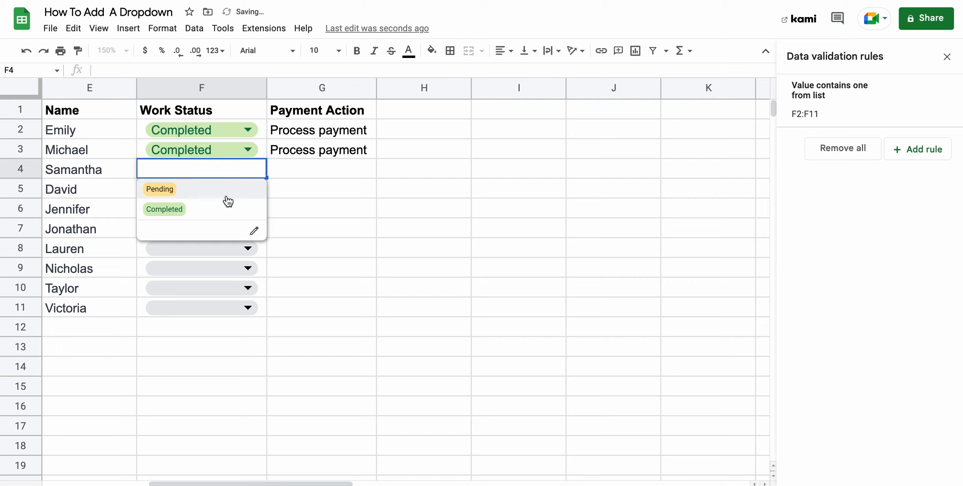
pyautogui.click(229, 191)
pyautogui.click(230, 193)
pyautogui.click(232, 210)
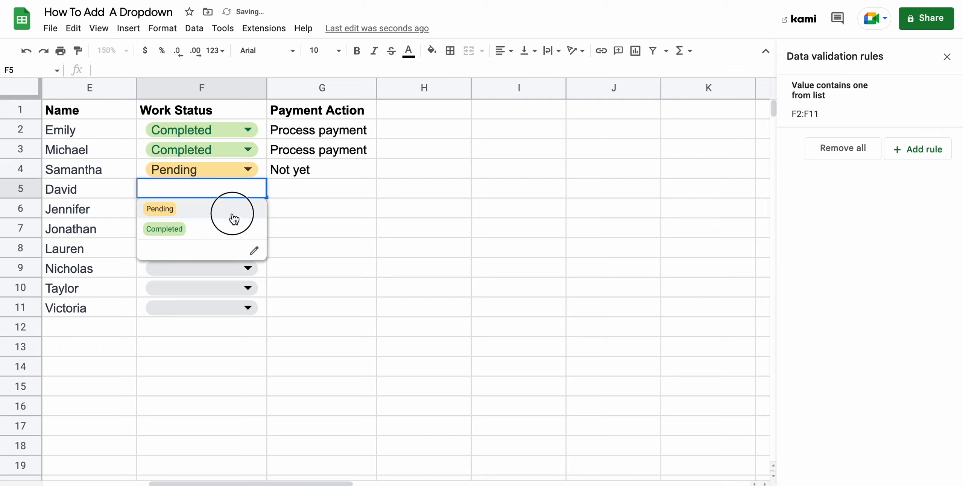